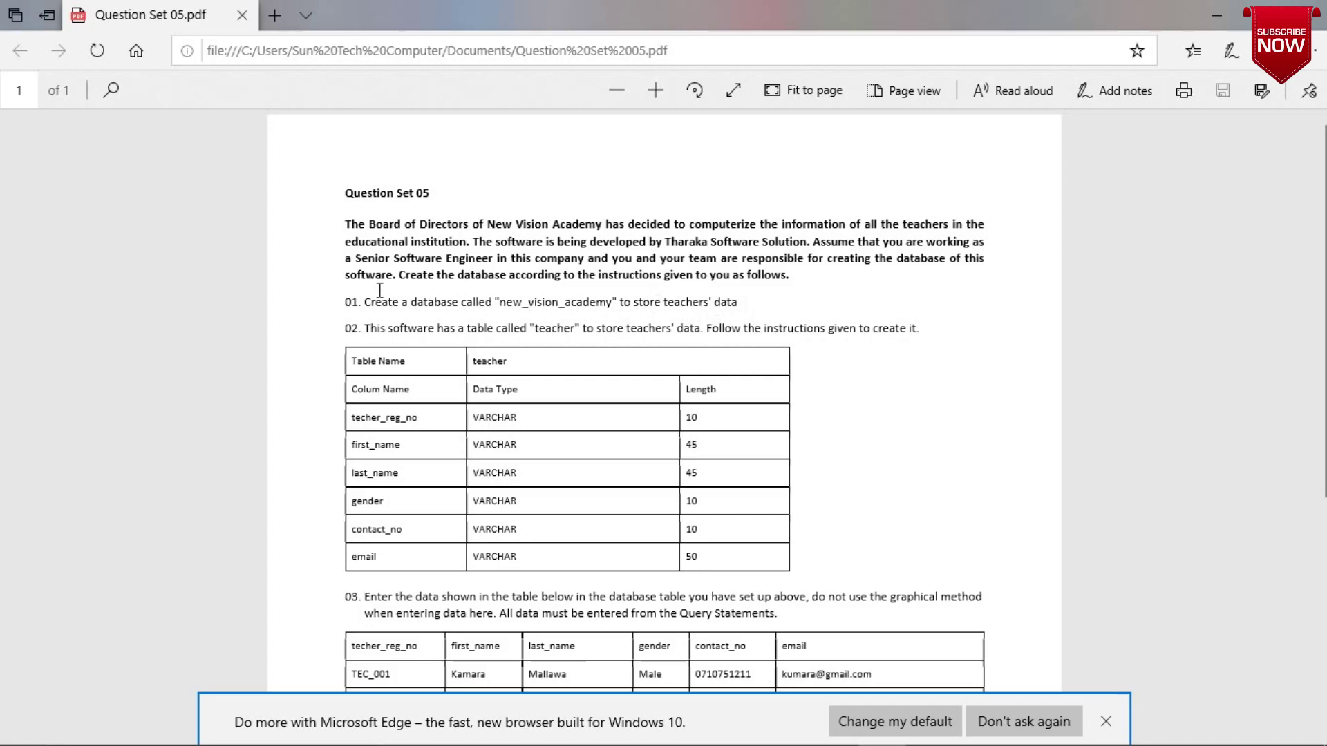
Switch to MySQL Workbench, start creating a new schema and clear its default name.
{"action": "left_click", "coordinate": [946, 734]}
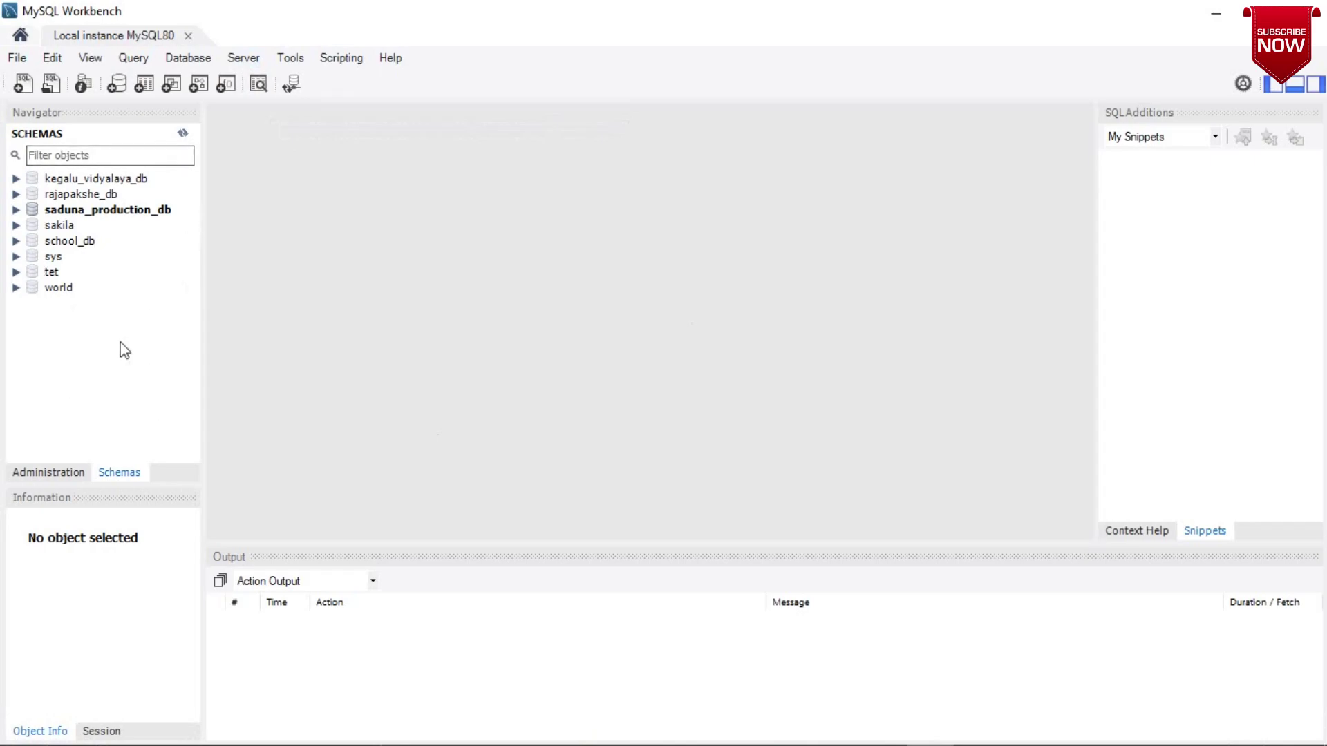
{"action": "right_click", "coordinate": [85, 341]}
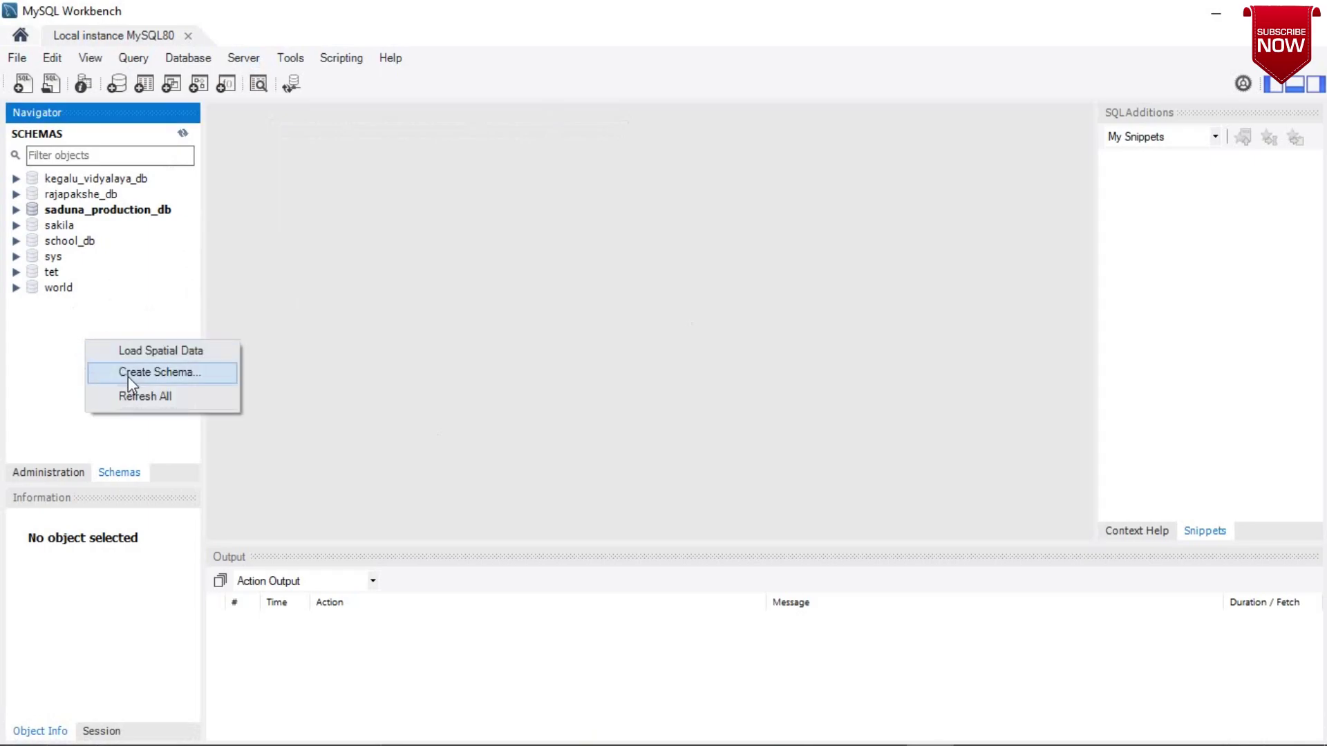
{"action": "left_click", "coordinate": [129, 376]}
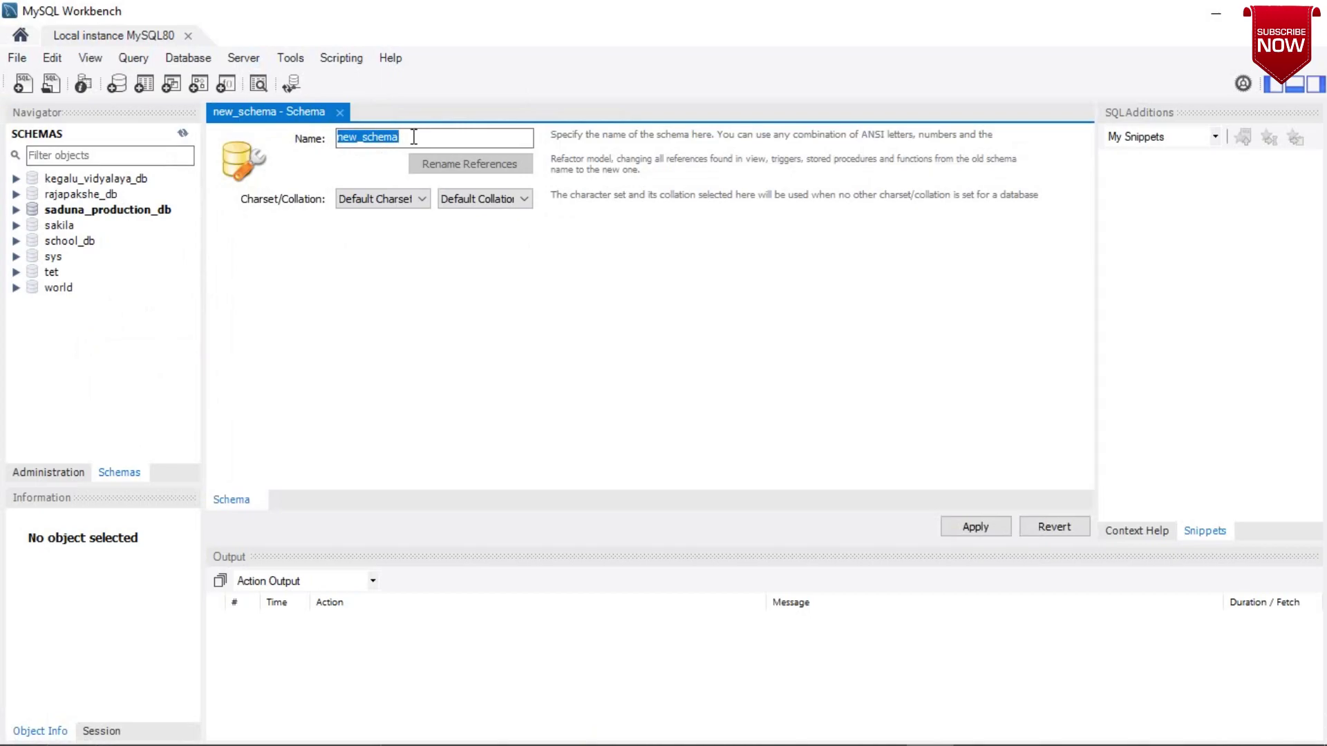
{"action": "key", "text": "BackSpace"}
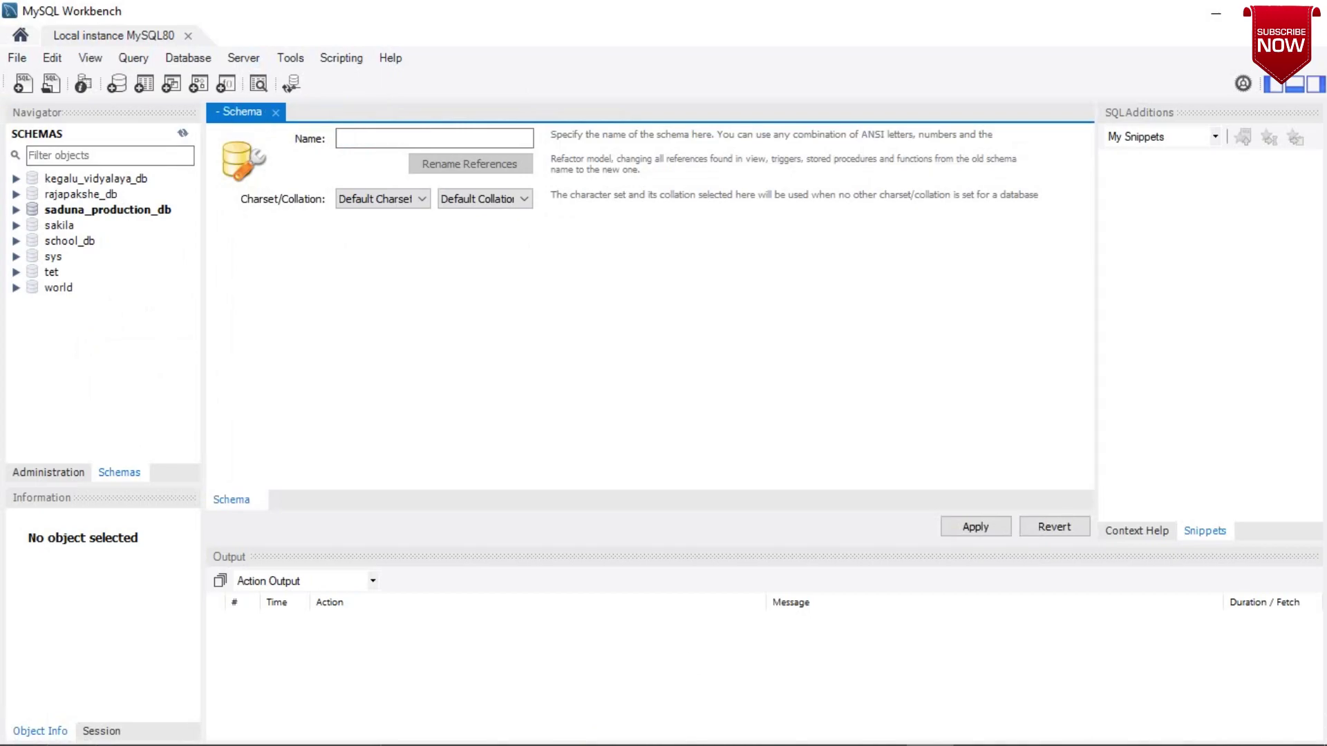
Name the new schema new_vision_academy, copying the name from the Question Set 05 PDF and removing the stray quotation mark.
{"action": "left_click", "coordinate": [892, 726]}
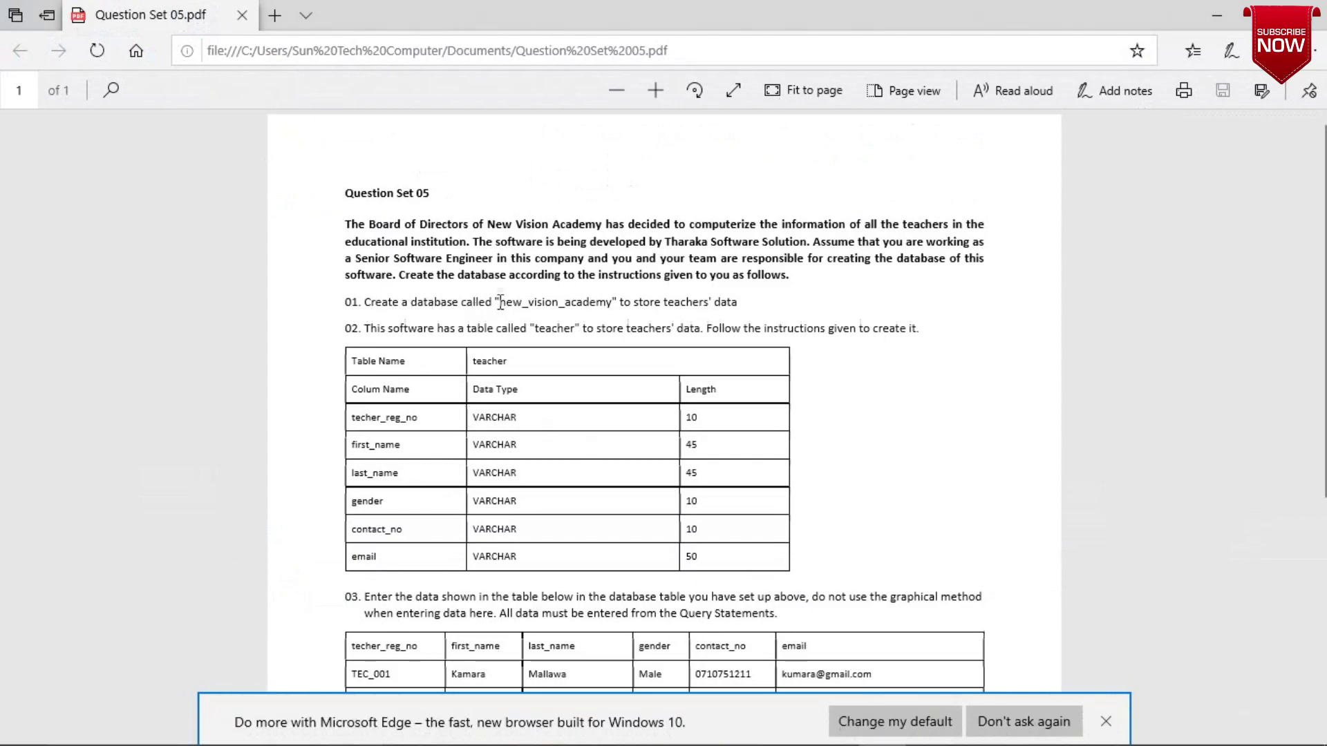
{"action": "left_click_drag", "start_coordinate": [499, 302], "coordinate": [596, 309]}
{"action": "left_click", "coordinate": [612, 335]}
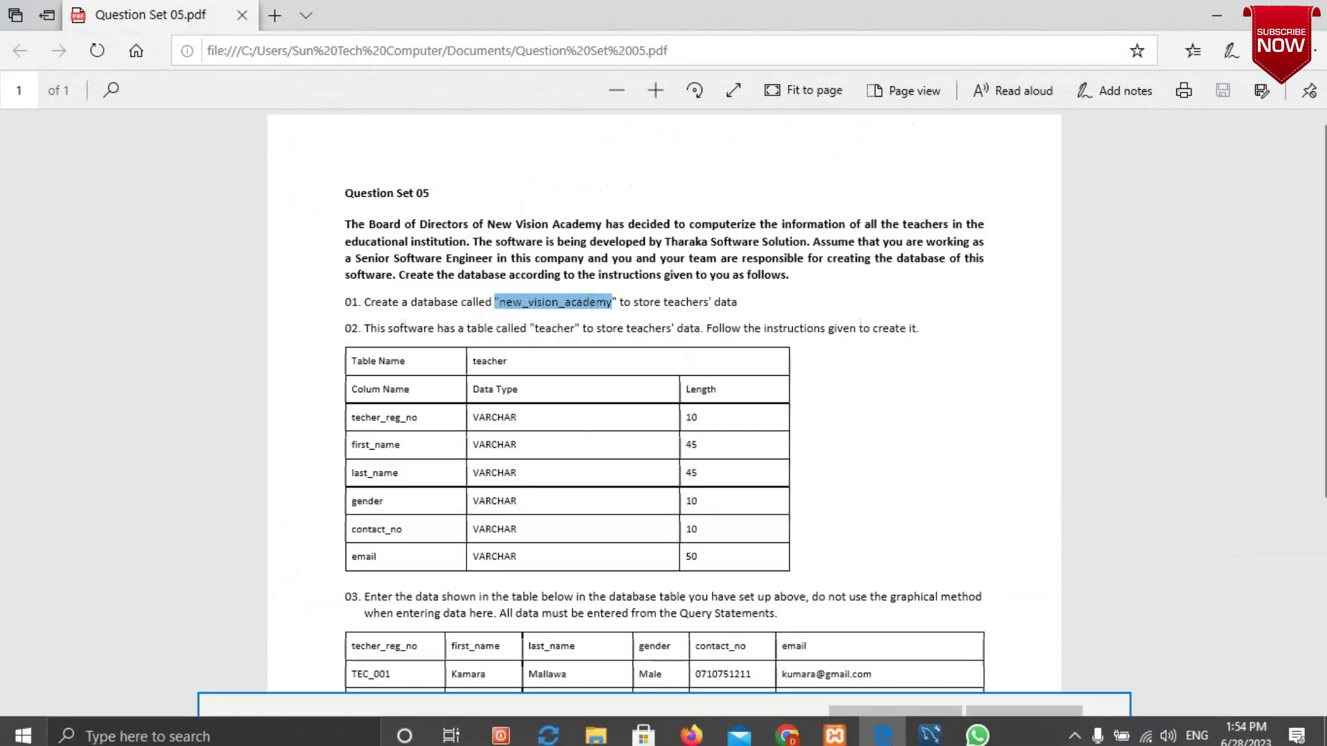
{"action": "left_click", "coordinate": [931, 728]}
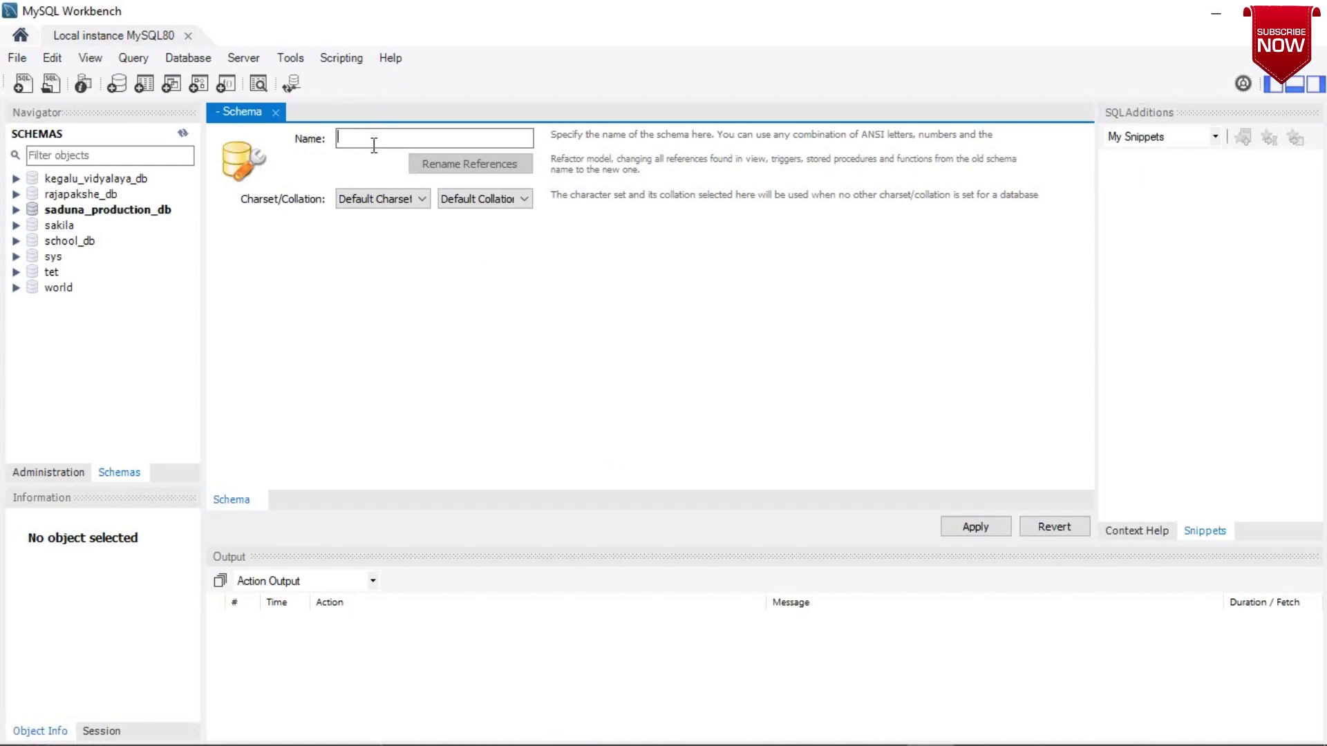
{"action": "key", "text": "ctrl+v"}
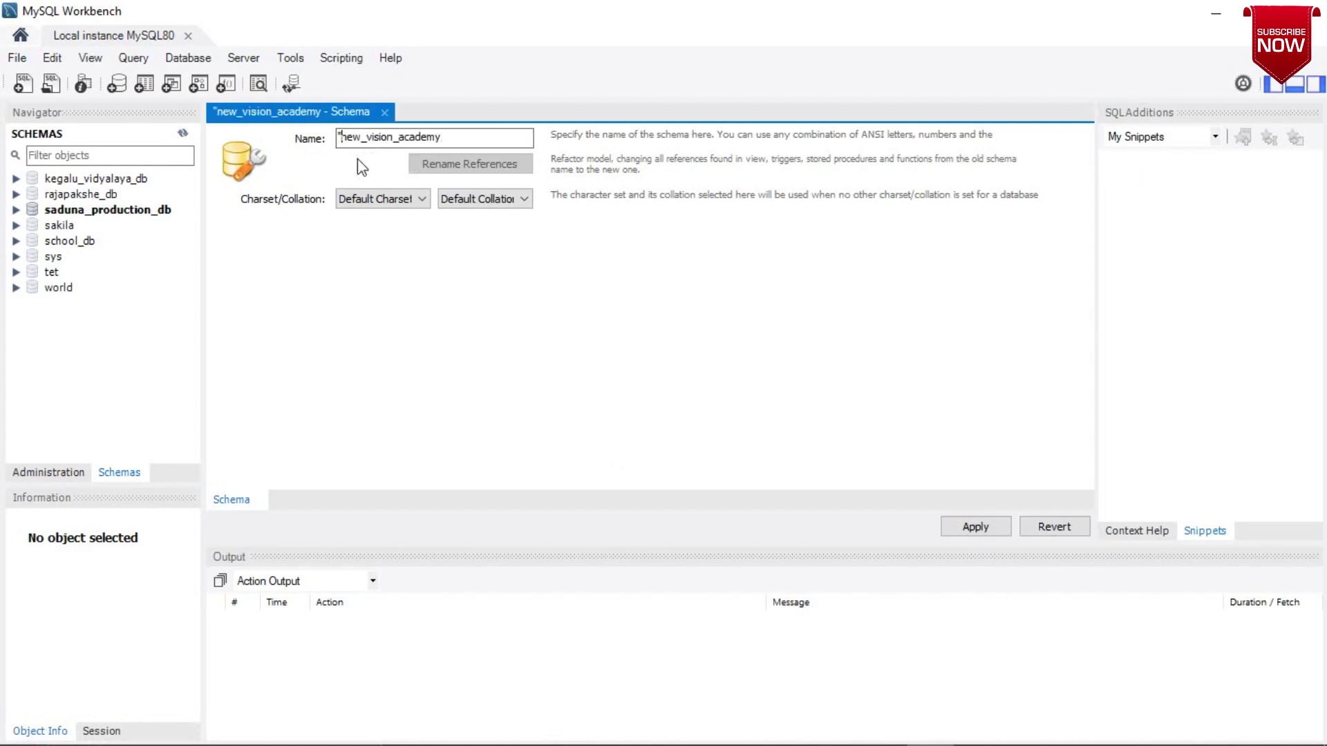
{"action": "left_click", "coordinate": [446, 139]}
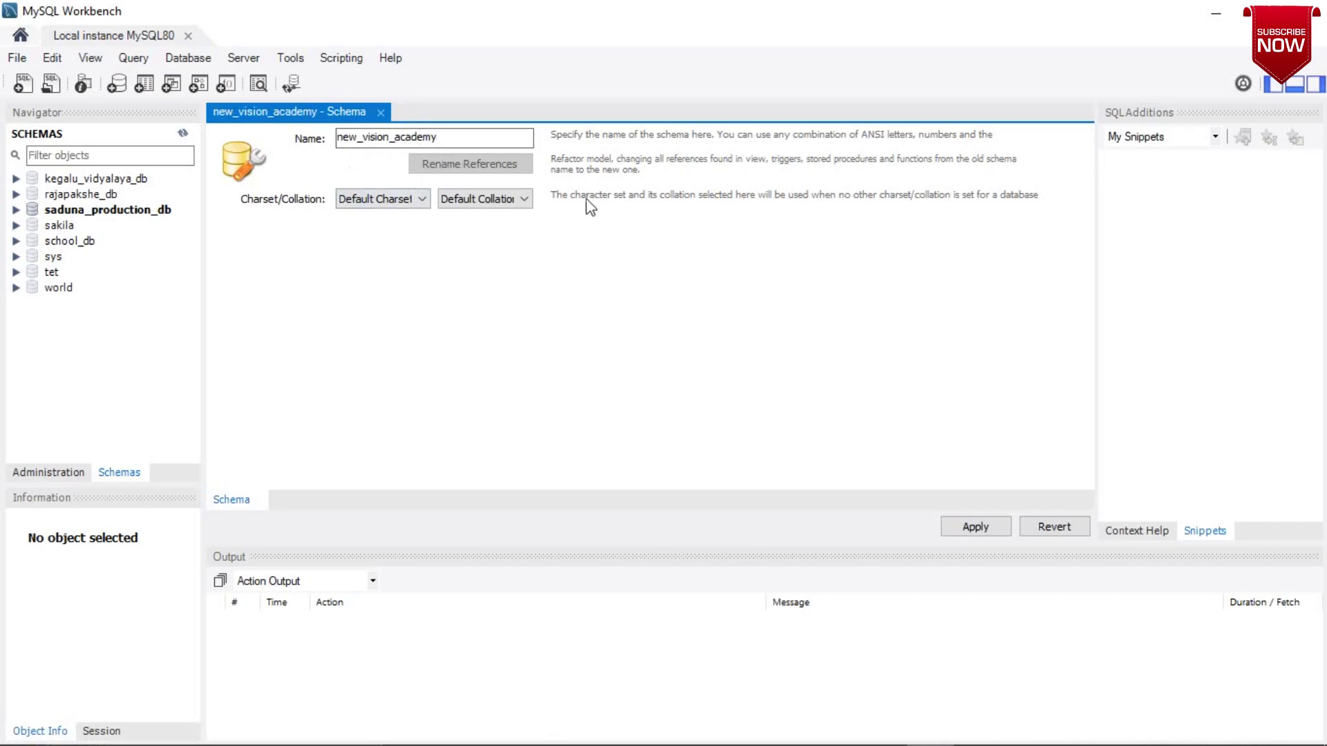
Apply the CREATE SCHEMA script for new_vision_academy to the database and finish the wizard.
{"action": "left_click", "coordinate": [969, 527]}
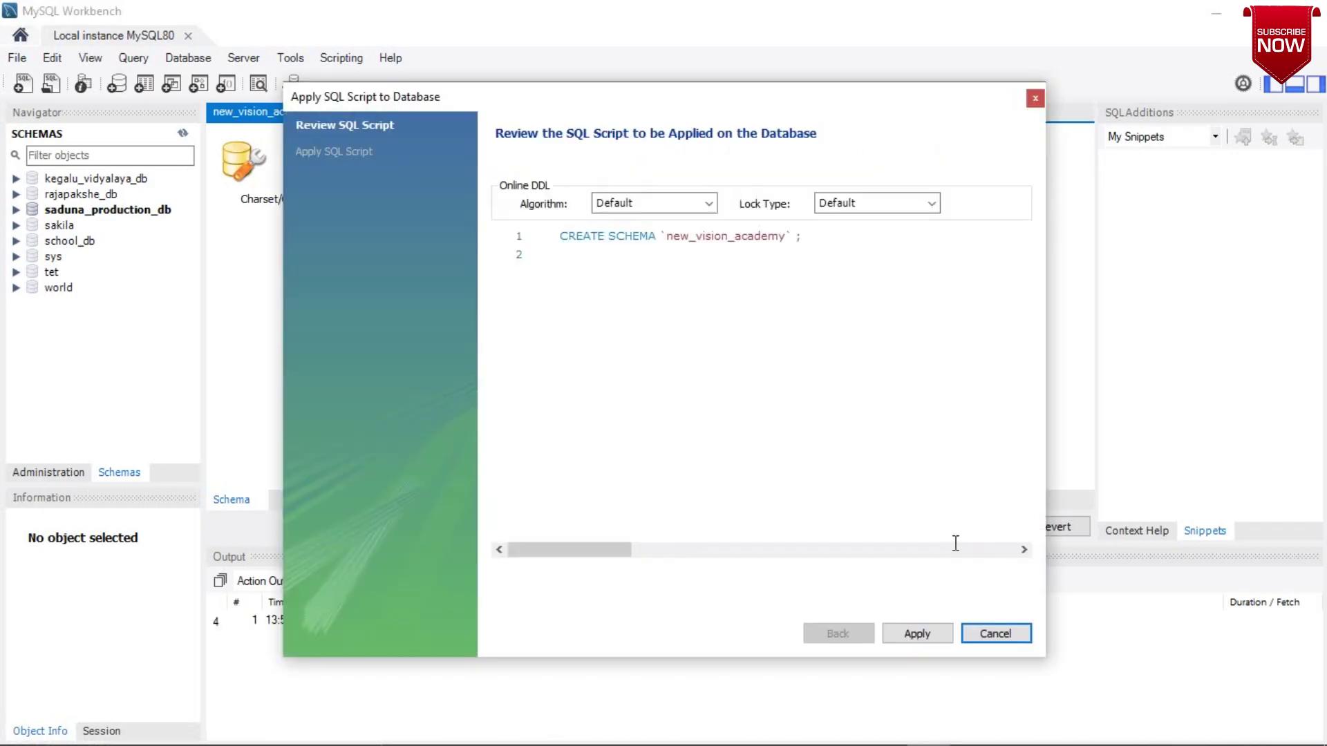
{"action": "left_click", "coordinate": [917, 634]}
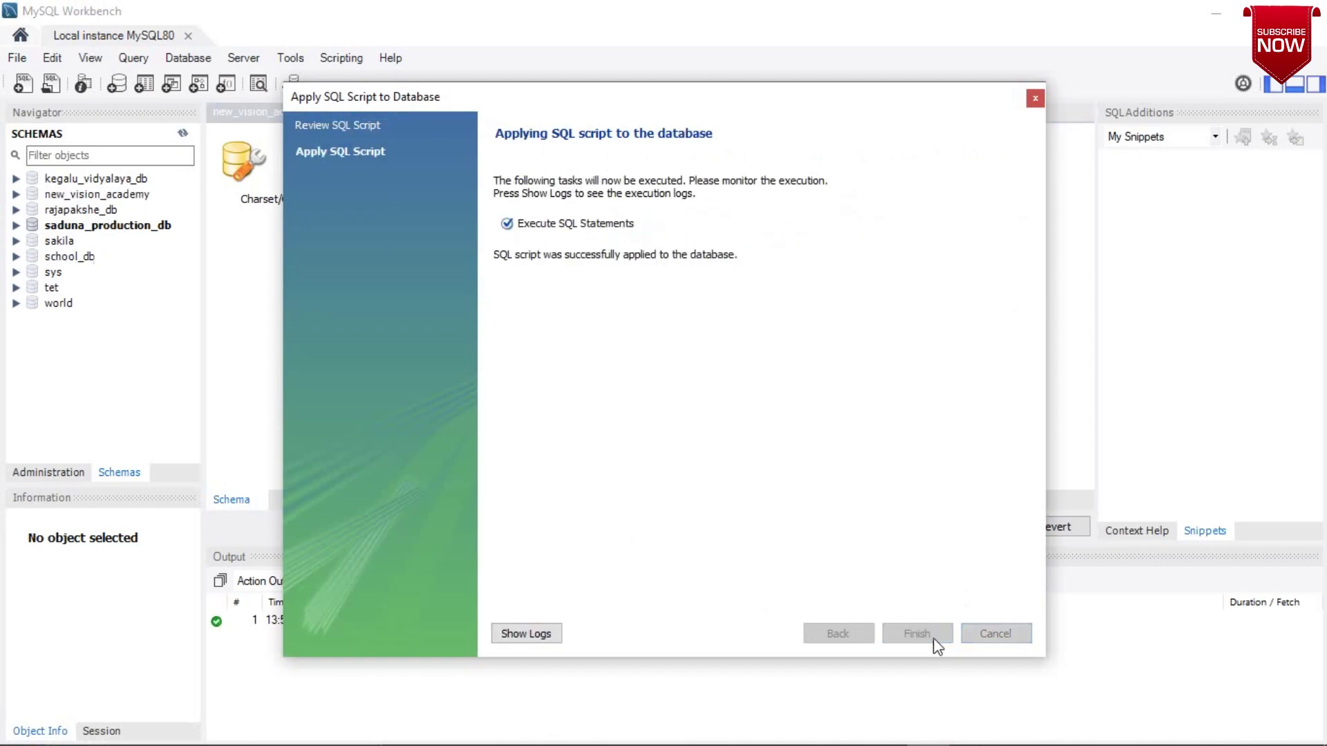
{"action": "left_click", "coordinate": [917, 634]}
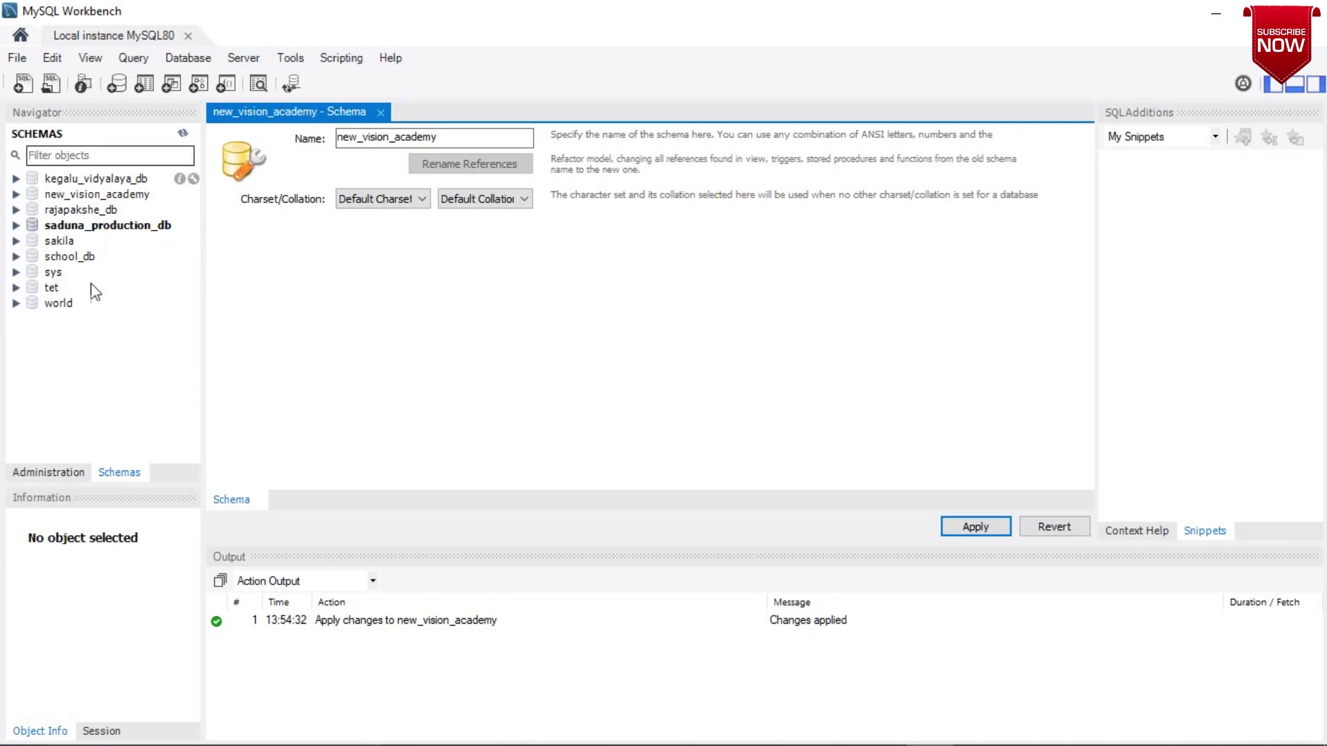
Refresh the schema list, inspect the new_vision_academy schema's details and settings, and expand it in the list.
{"action": "left_click", "coordinate": [183, 133]}
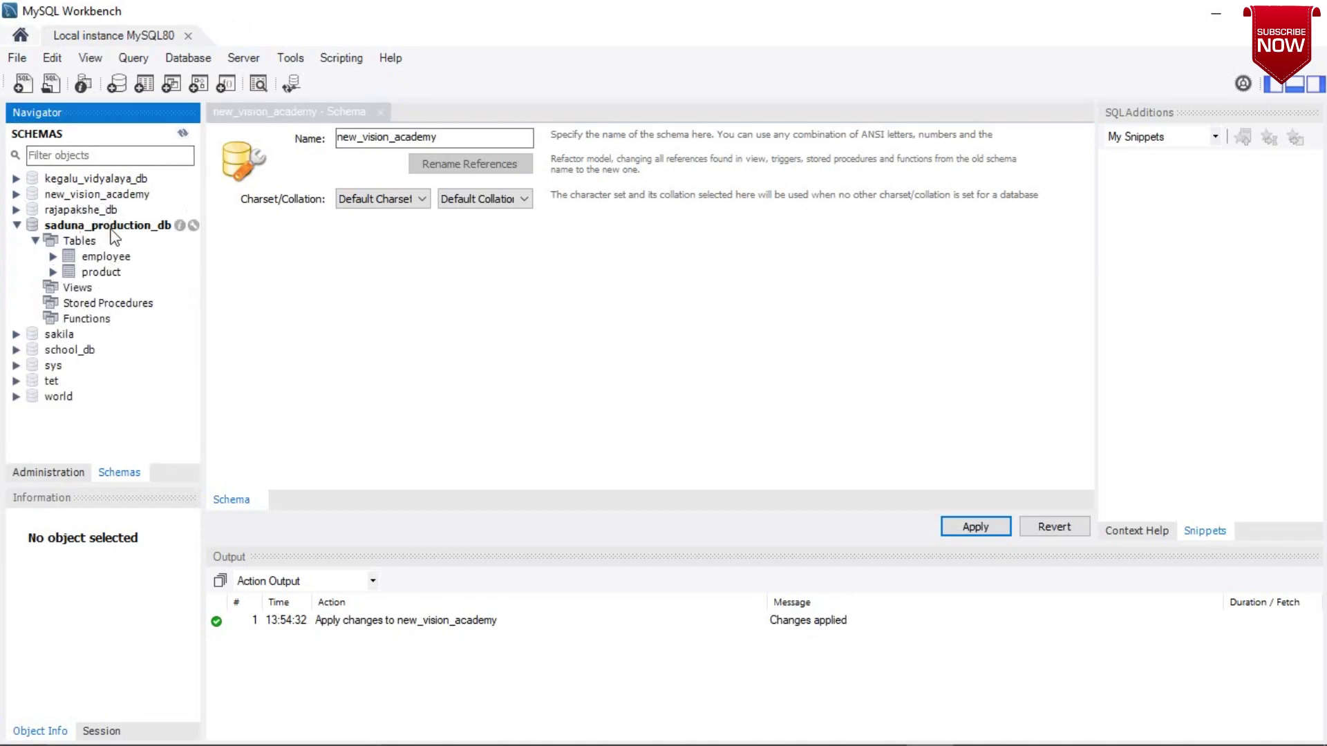
{"action": "left_click", "coordinate": [66, 195]}
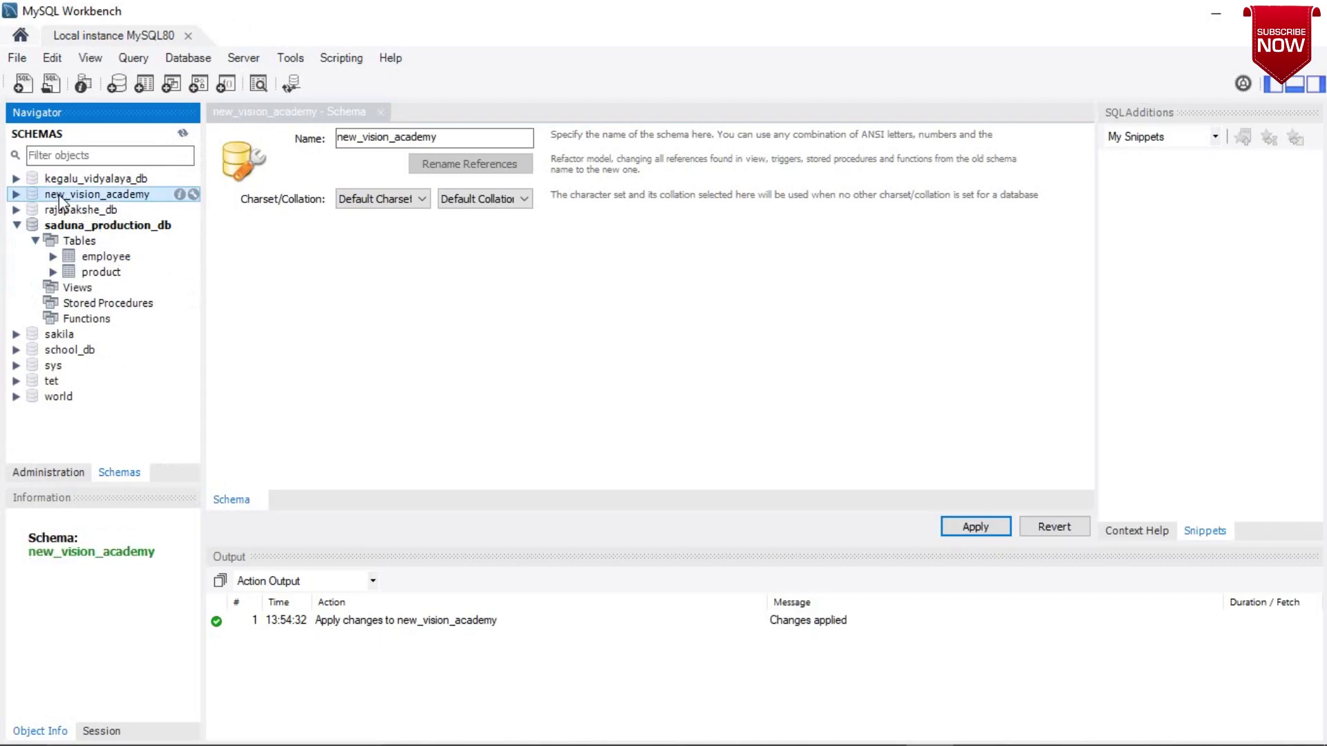
{"action": "left_click", "coordinate": [180, 194]}
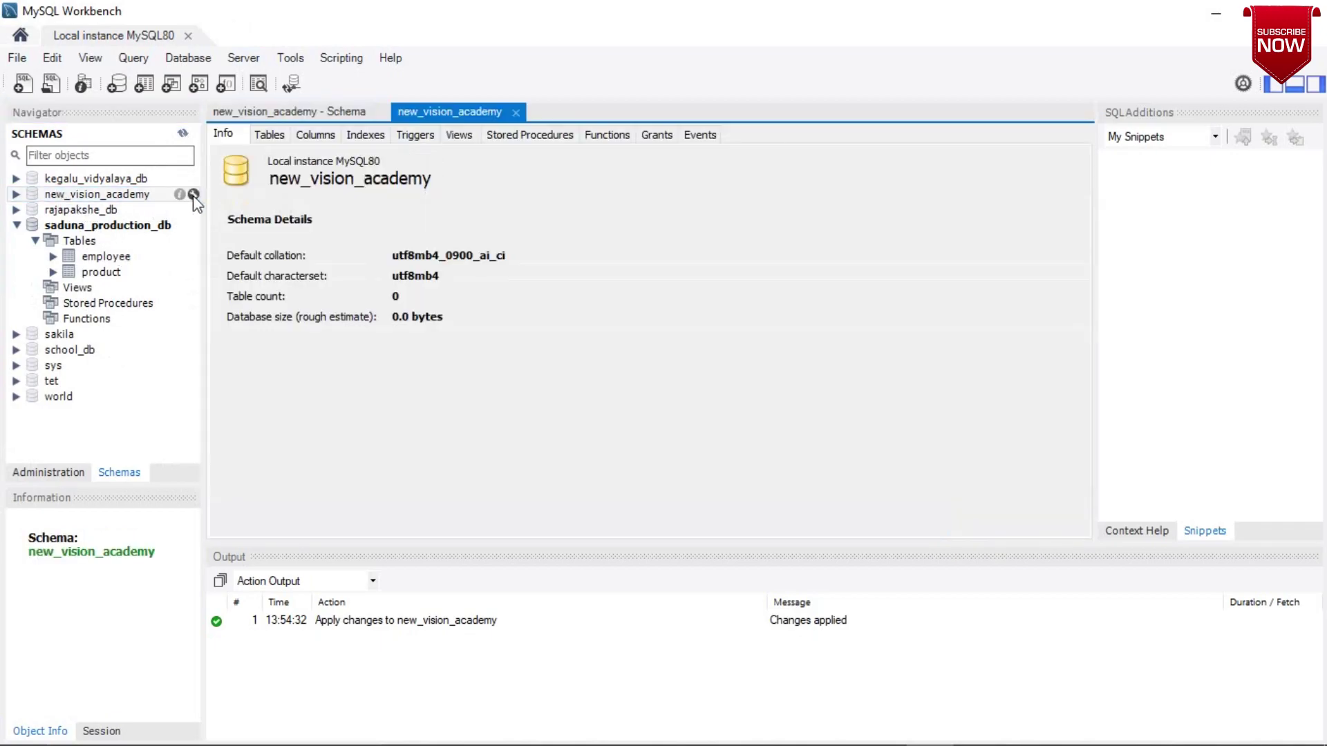
{"action": "left_click", "coordinate": [193, 196]}
{"action": "right_click", "coordinate": [142, 196]}
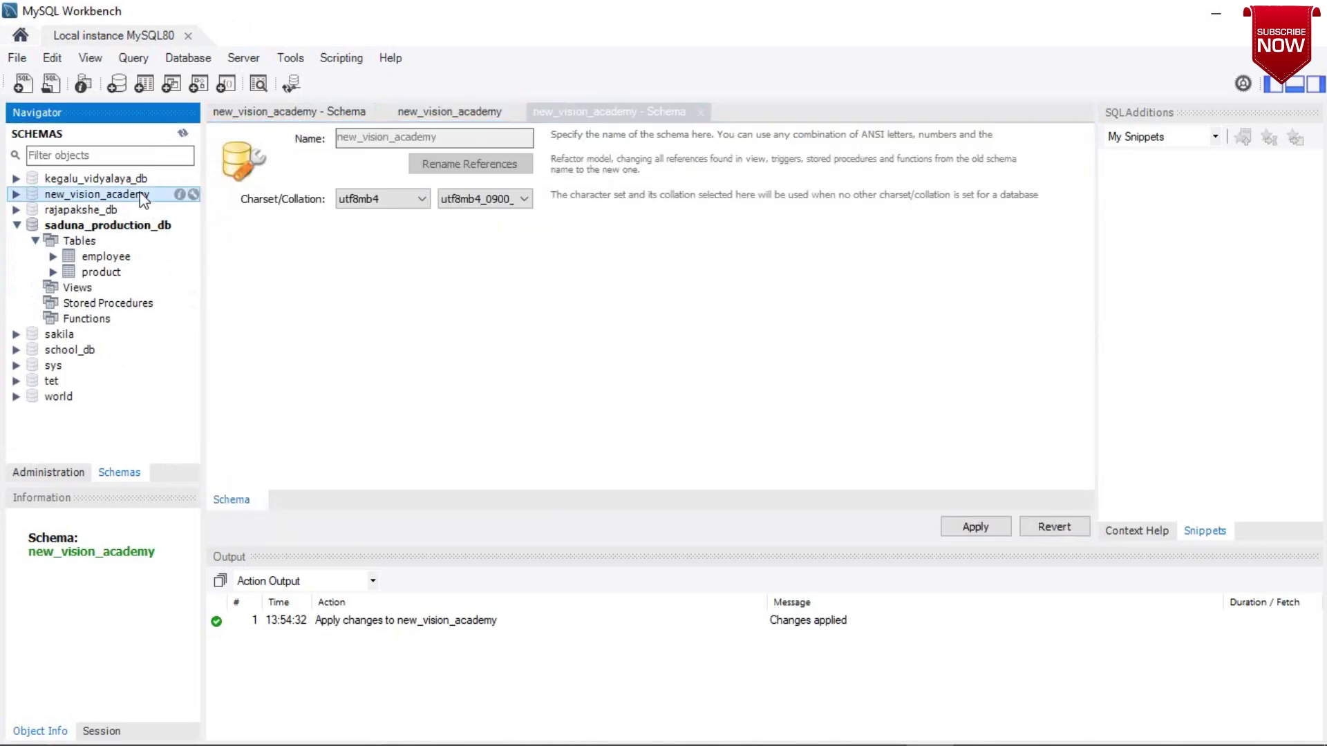
{"action": "left_click", "coordinate": [141, 196]}
{"action": "left_click", "coordinate": [14, 194]}
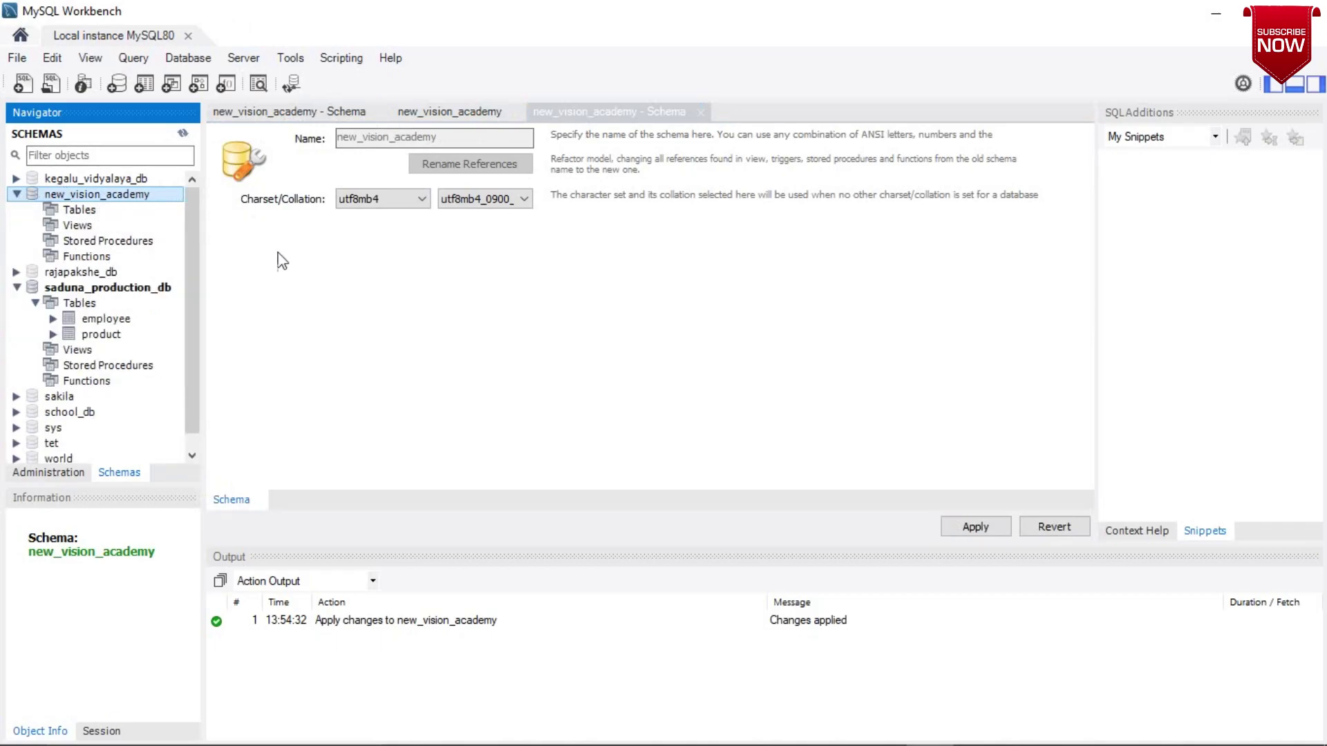
Consult the teacher table specification in the question PDF, and start a new table in the new_vision_academy schema.
{"action": "mouse_move", "coordinate": [898, 740]}
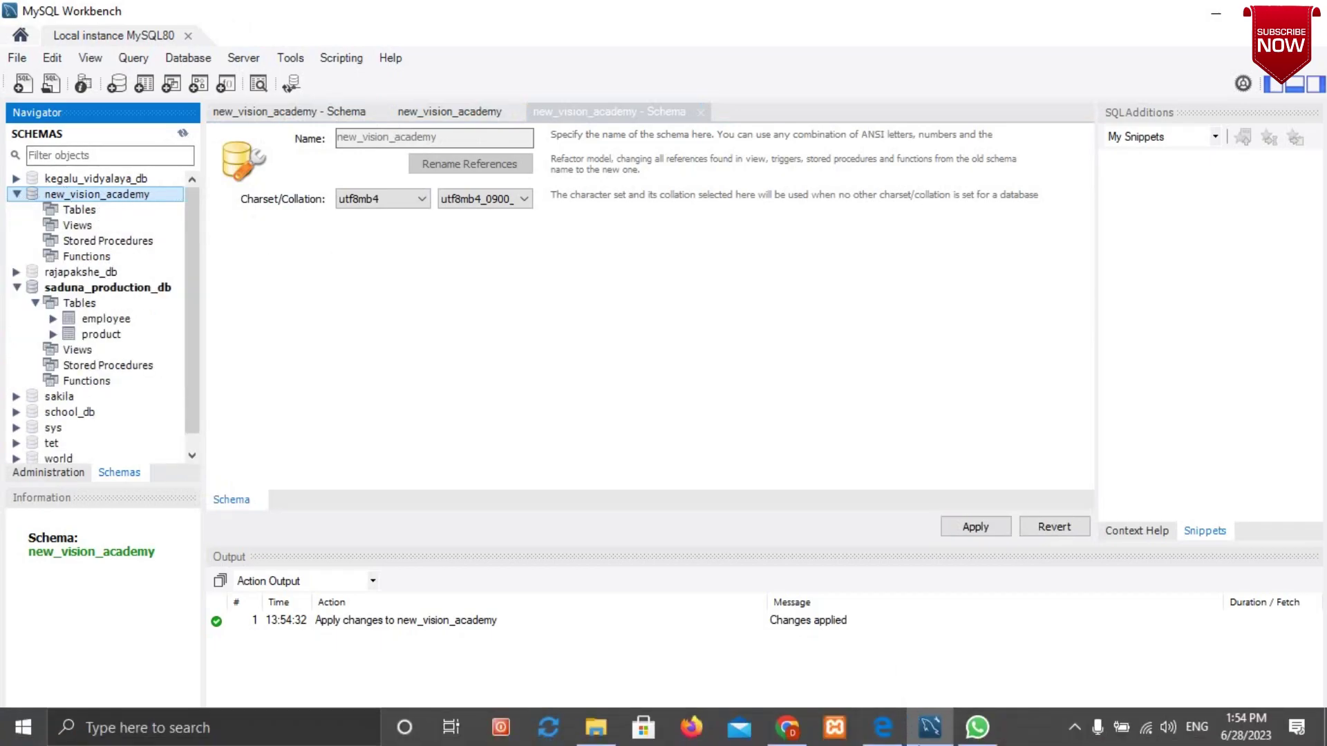
{"action": "left_click", "coordinate": [899, 732]}
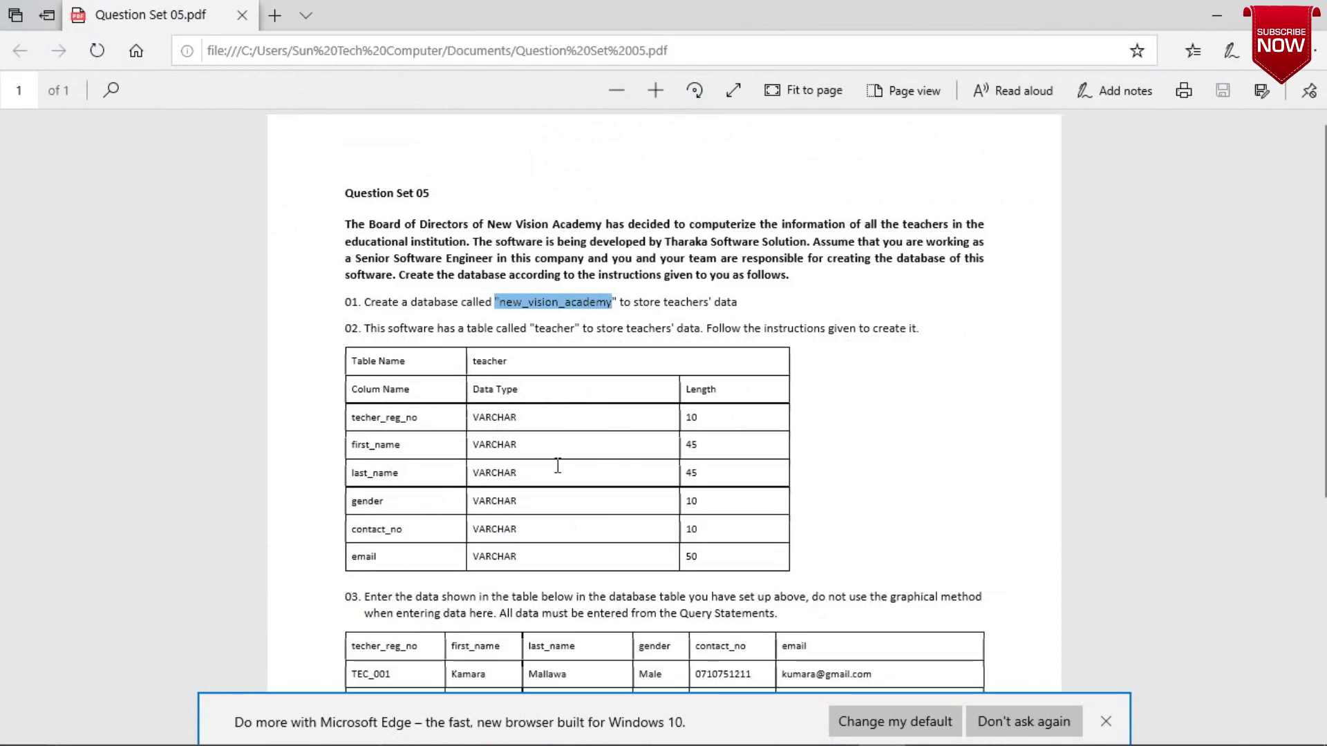
{"action": "left_click", "coordinate": [1106, 721]}
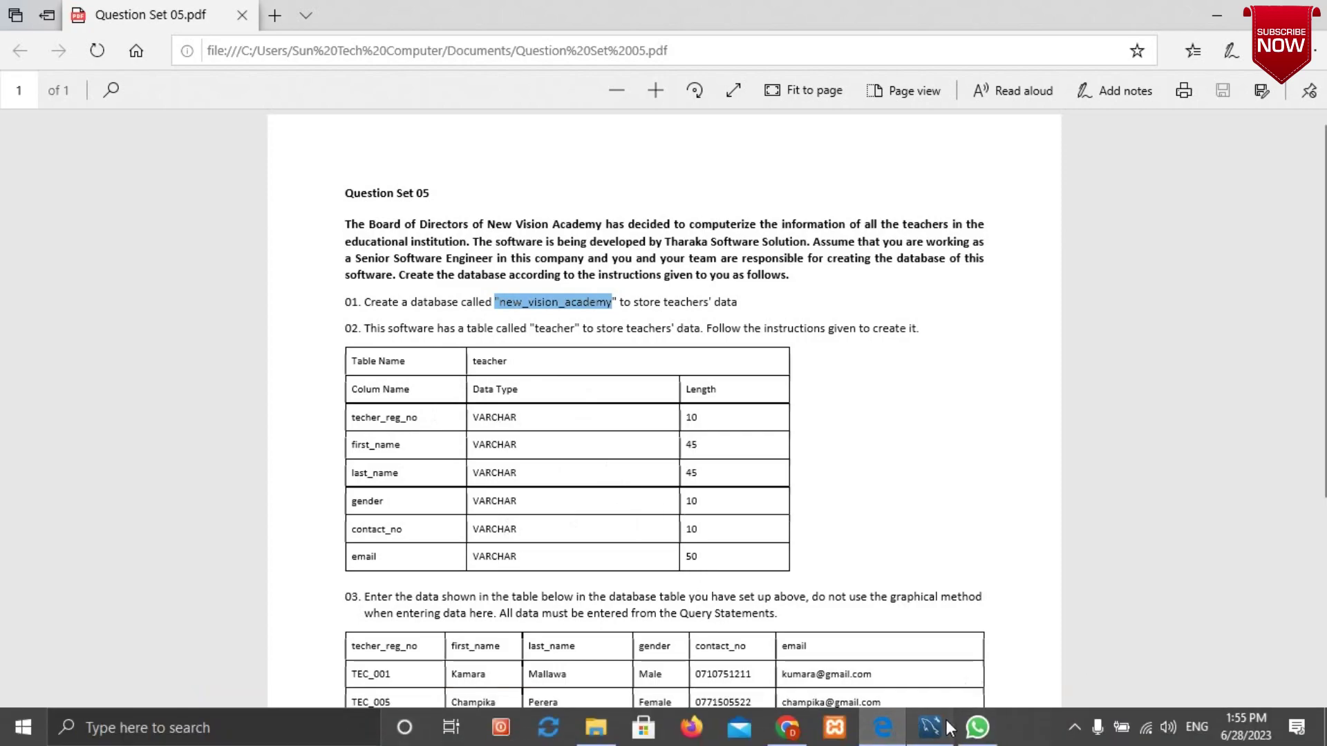
{"action": "left_click", "coordinate": [930, 728]}
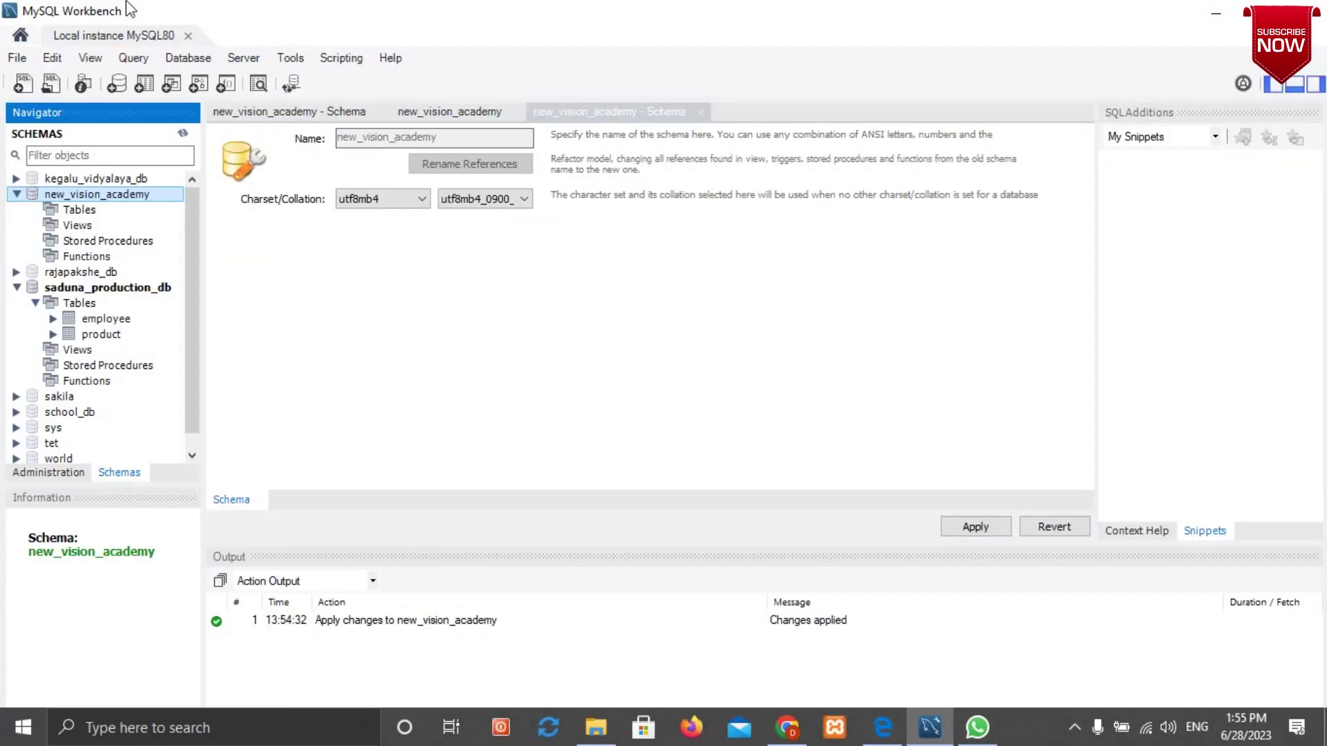
{"action": "left_click", "coordinate": [74, 211]}
{"action": "right_click", "coordinate": [74, 211]}
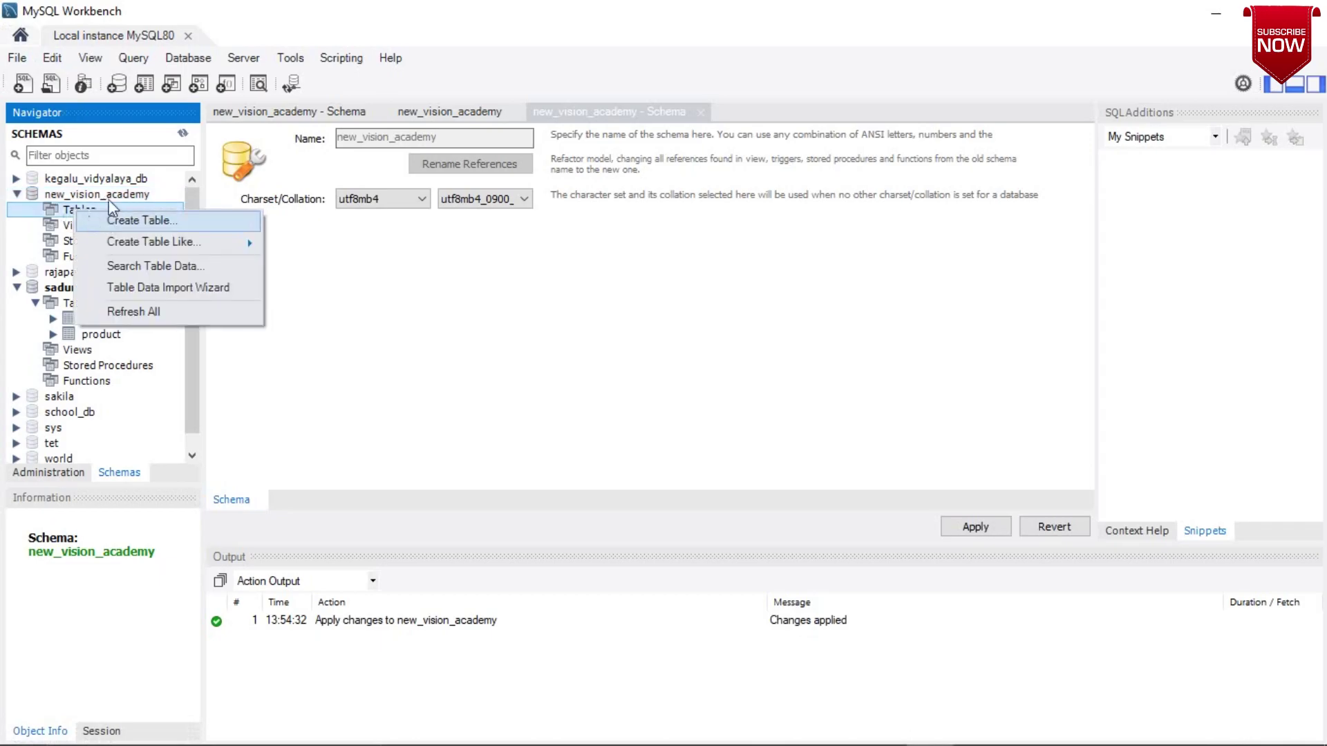
{"action": "left_click", "coordinate": [57, 196]}
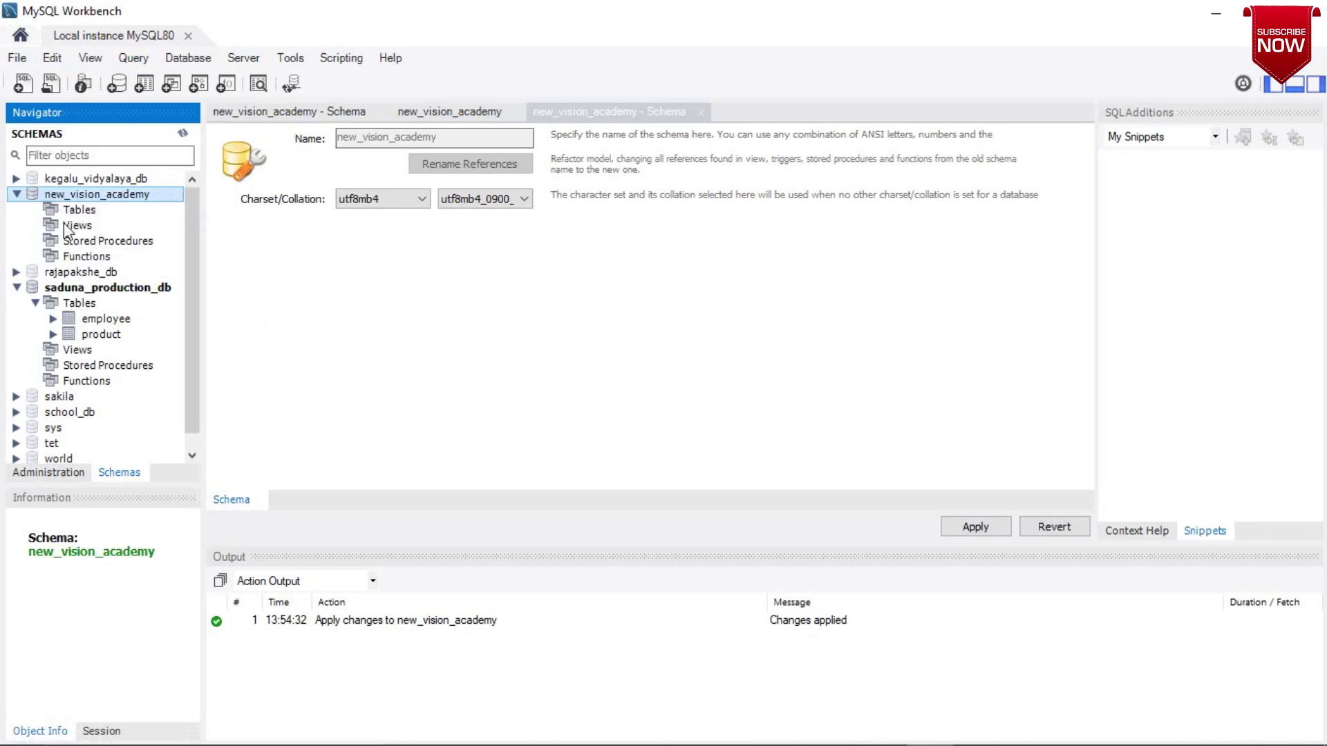
{"action": "right_click", "coordinate": [62, 209]}
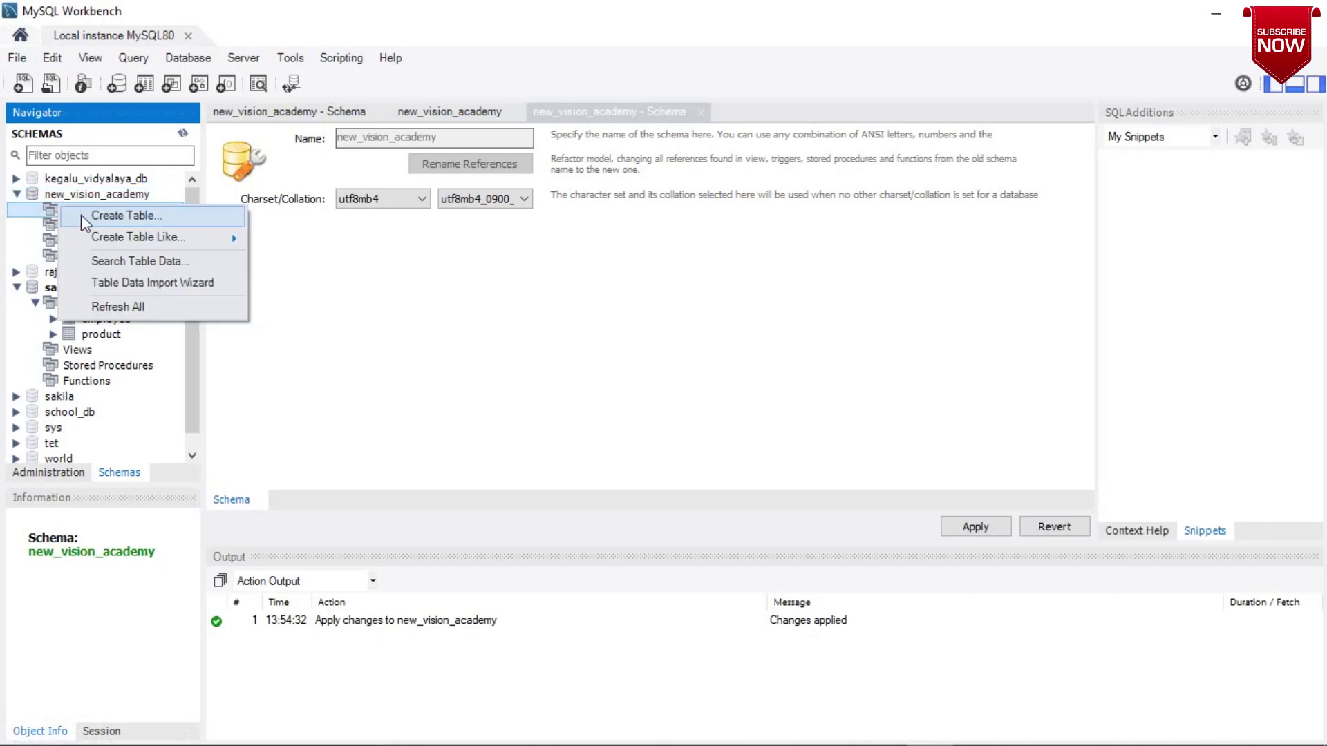
{"action": "left_click", "coordinate": [104, 216]}
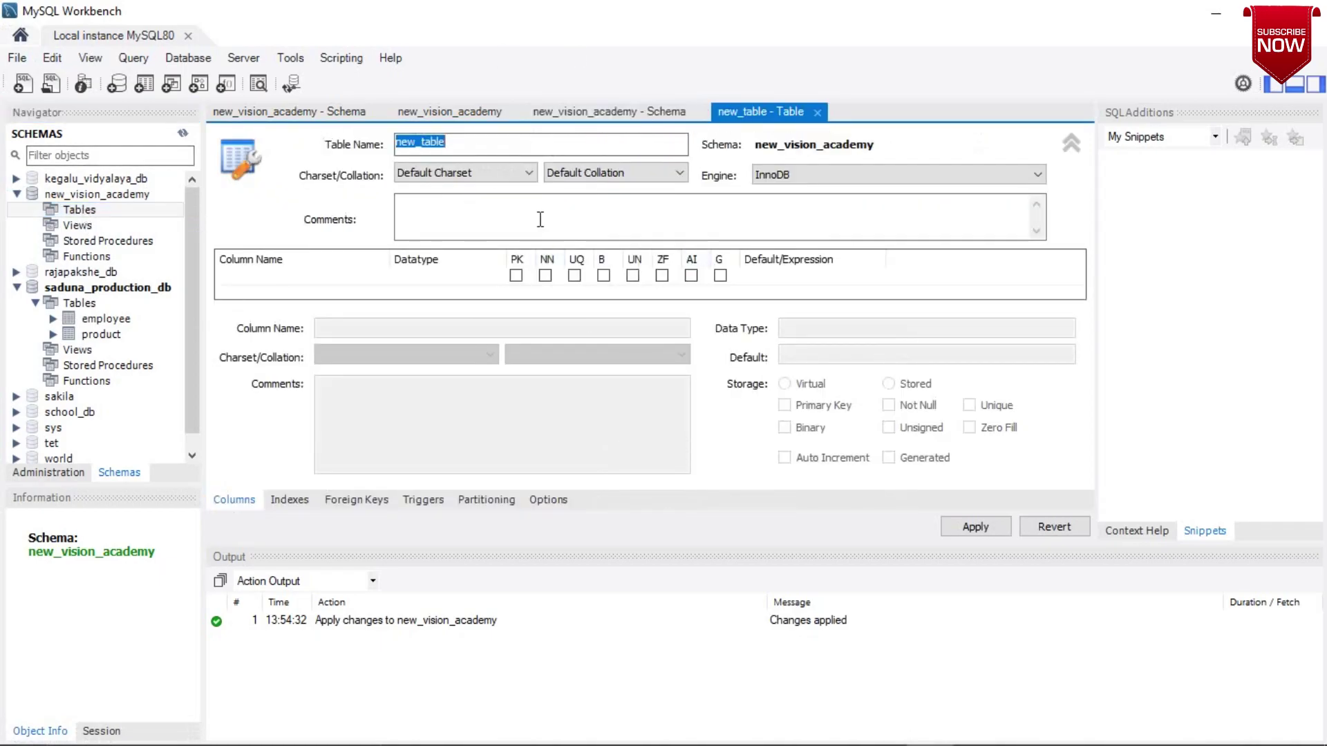
Name the new table teacher, copying the name from the question PDF and removing the stray quotation mark.
{"action": "left_click", "coordinate": [481, 140]}
{"action": "key", "text": "BackSpace"}
{"action": "key", "text": "BackSpace"}
{"action": "key", "text": "BackSpace"}
{"action": "key", "text": "BackSpace"}
{"action": "key", "text": "BackSpace"}
{"action": "key", "text": "BackSpace"}
{"action": "key", "text": "BackSpace"}
{"action": "key", "text": "BackSpace"}
{"action": "left_click", "coordinate": [882, 743]}
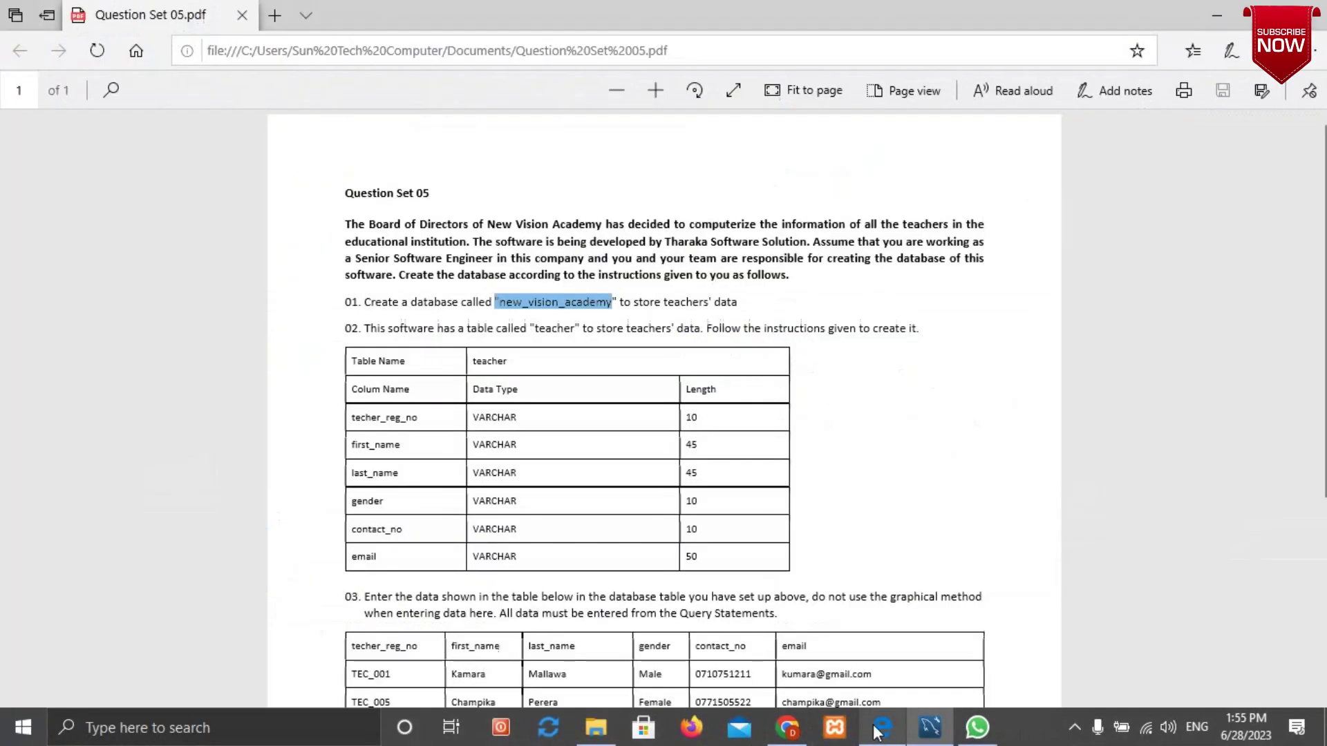
{"action": "double_click", "coordinate": [549, 329]}
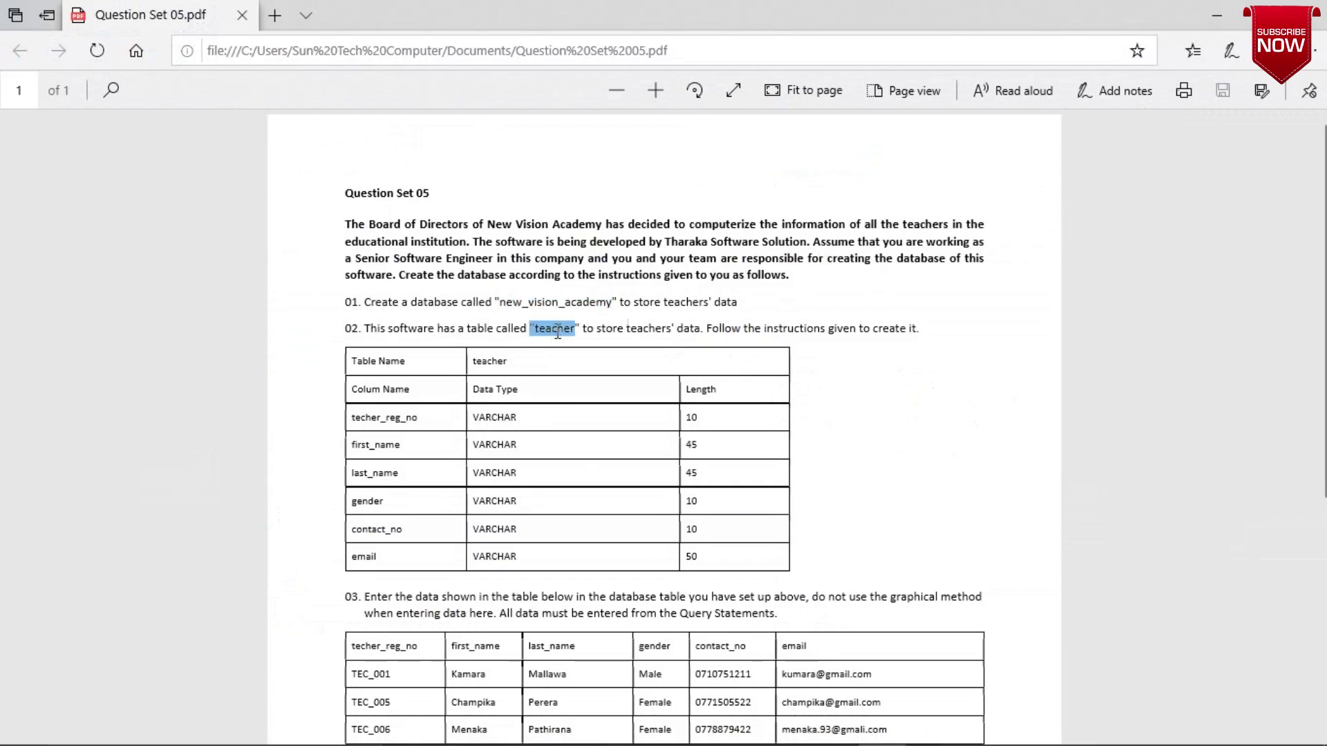
{"action": "left_click", "coordinate": [572, 363]}
{"action": "left_click", "coordinate": [943, 737]}
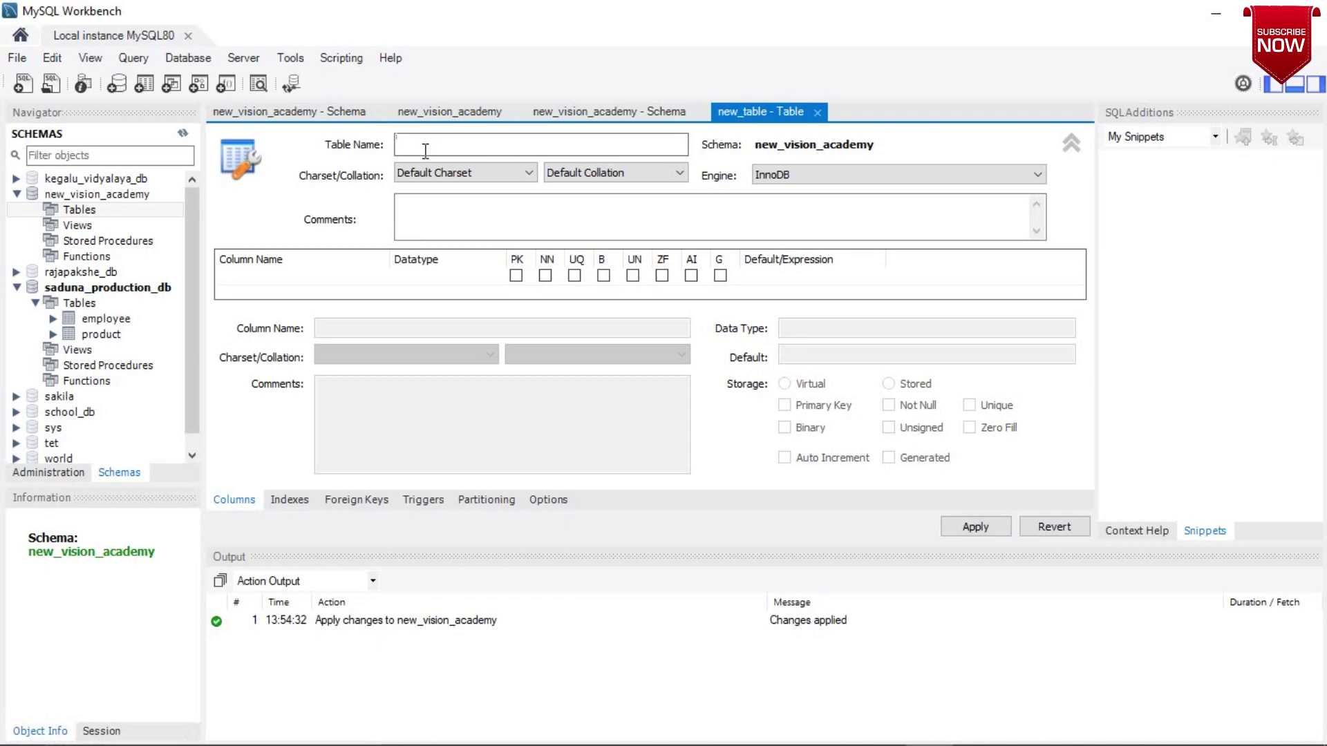
{"action": "key", "text": "ctrl+v"}
{"action": "left_click", "coordinate": [401, 144]}
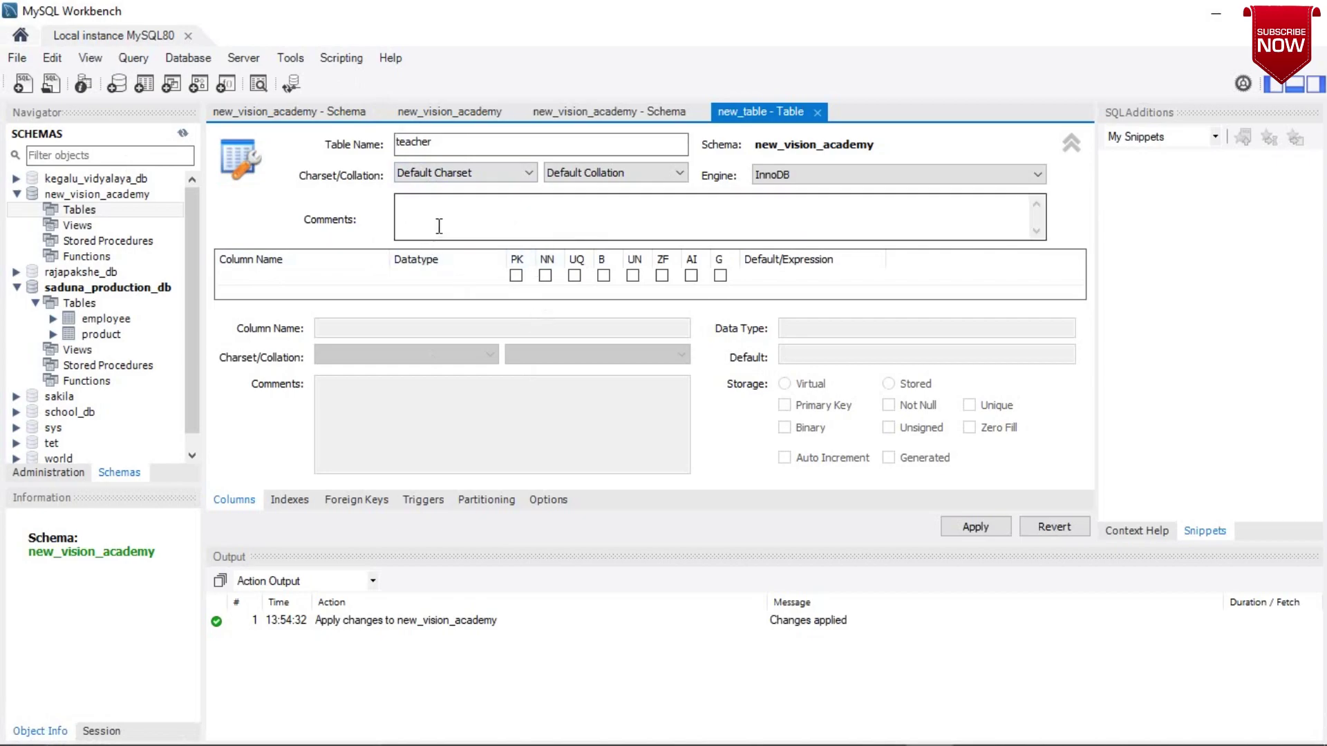
Add the first column to the teacher table as techer_reg_no, copying the name from the question PDF.
{"action": "mouse_move", "coordinate": [806, 691]}
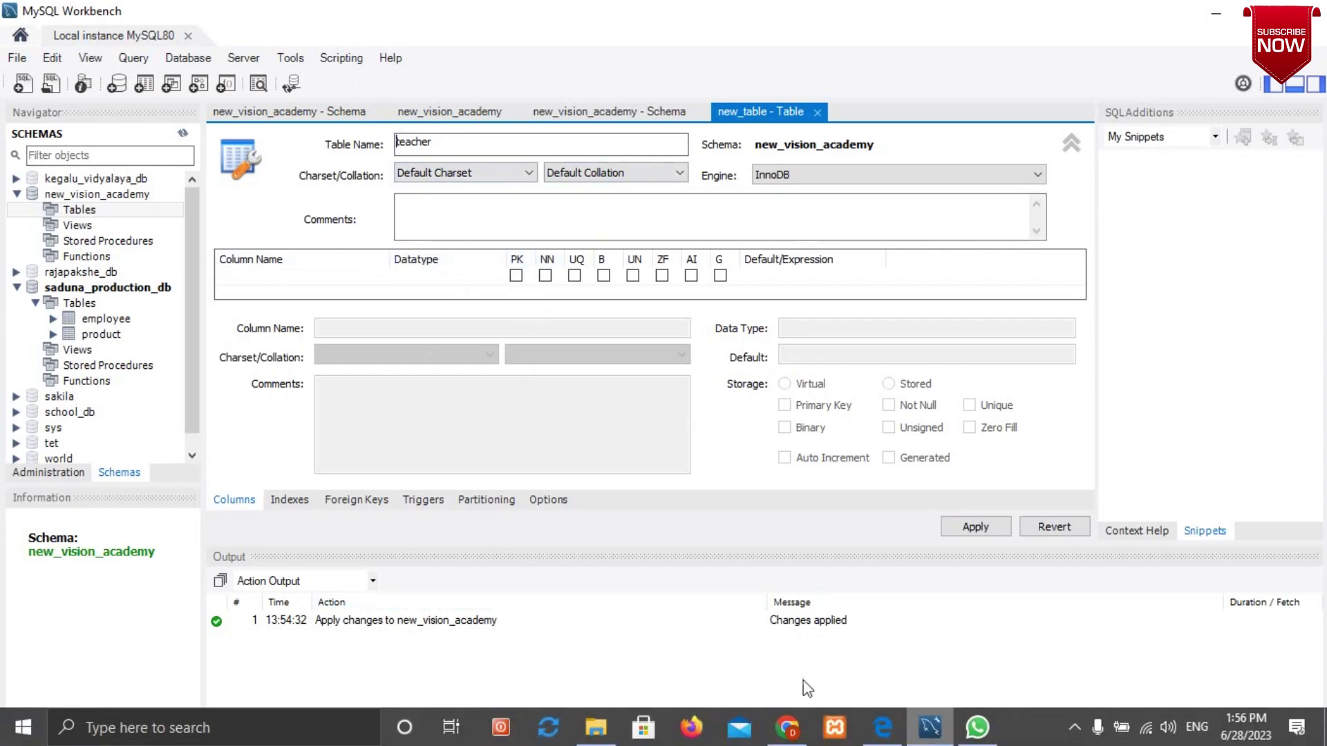
{"action": "left_click", "coordinate": [874, 737]}
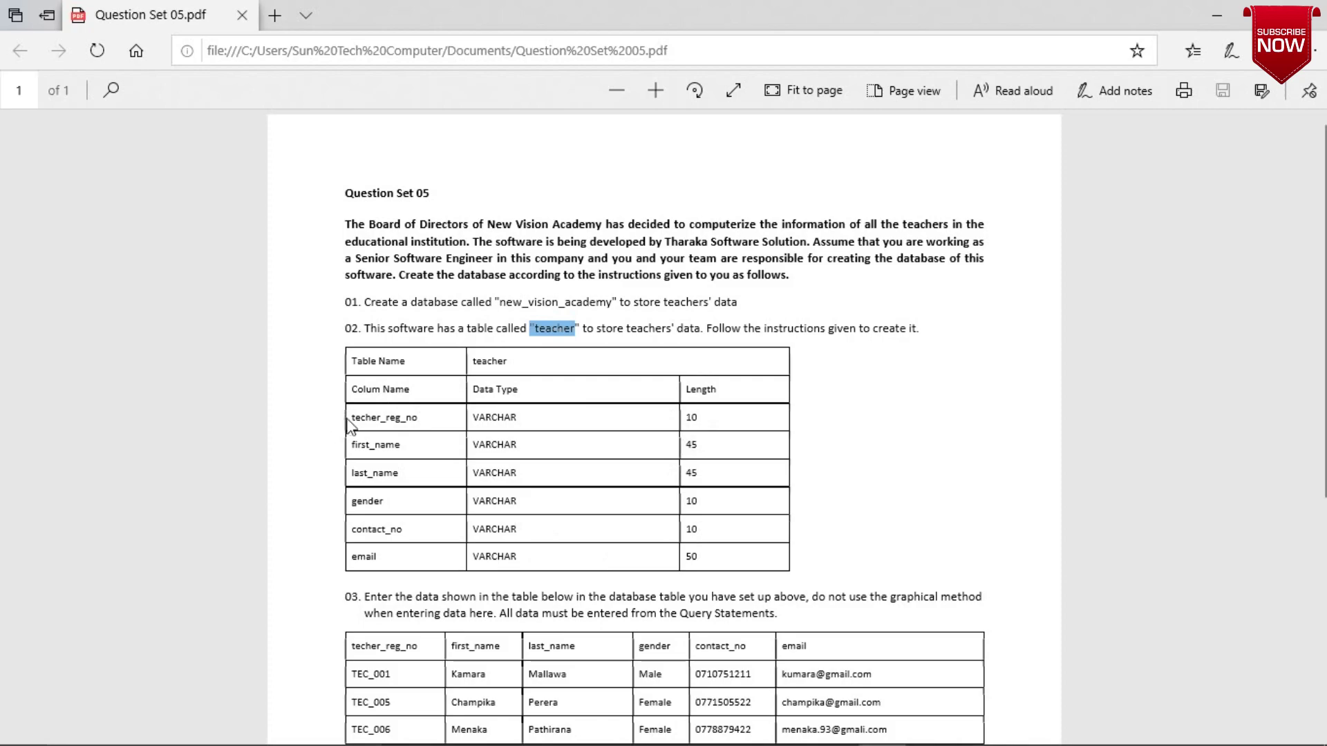
{"action": "left_click_drag", "start_coordinate": [352, 419], "coordinate": [424, 421]}
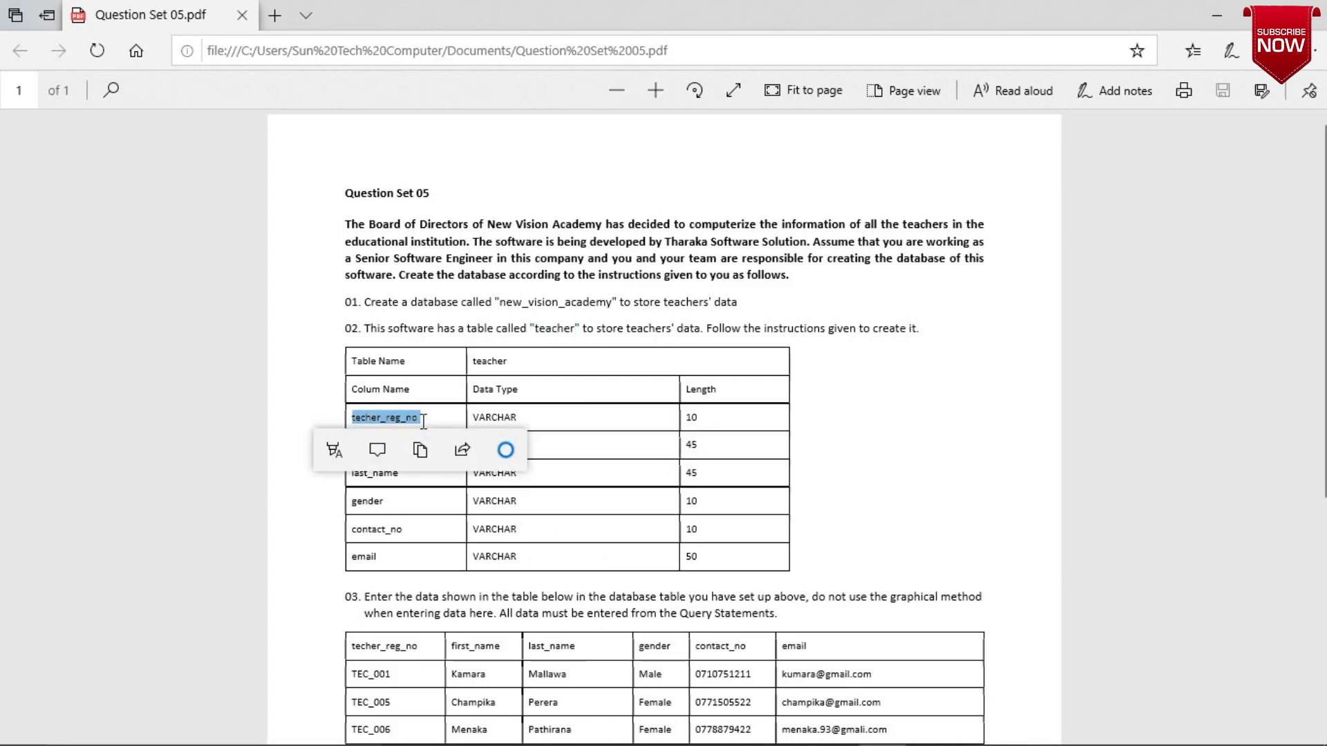
{"action": "left_click", "coordinate": [419, 449]}
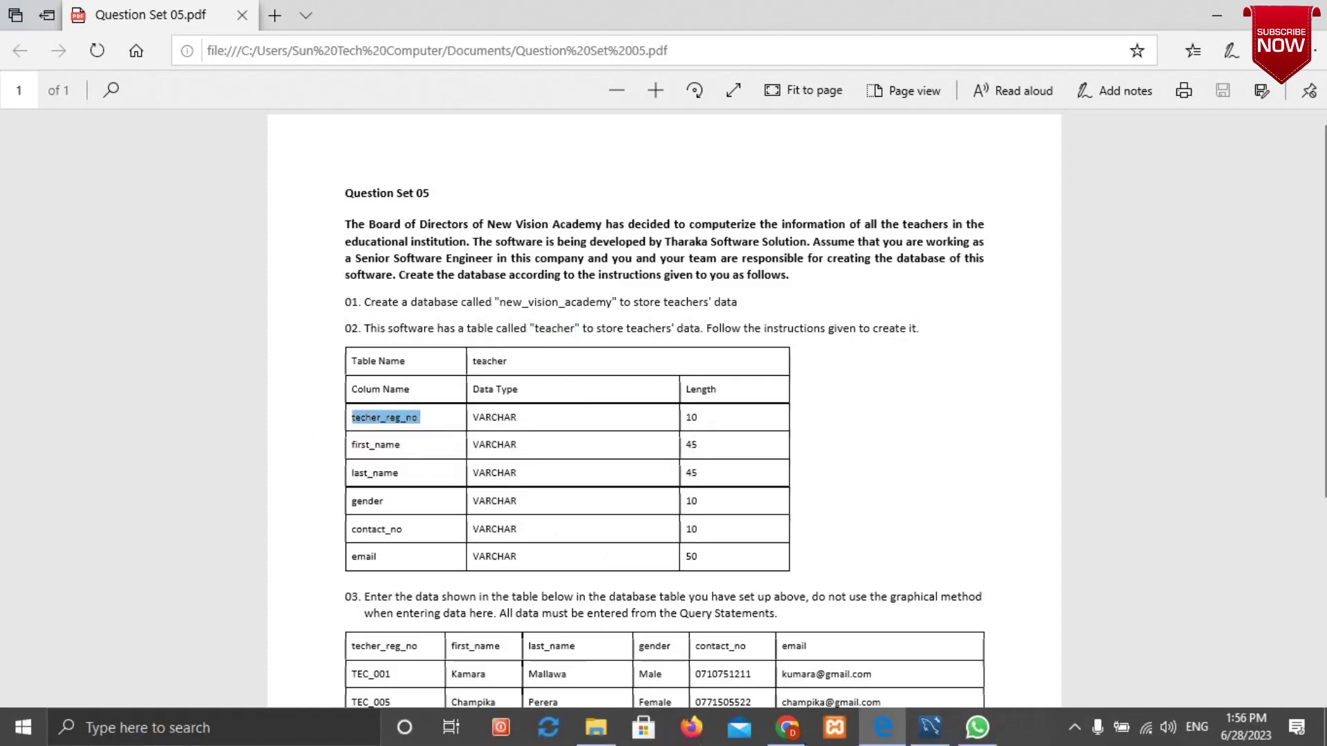
{"action": "left_click", "coordinate": [919, 732]}
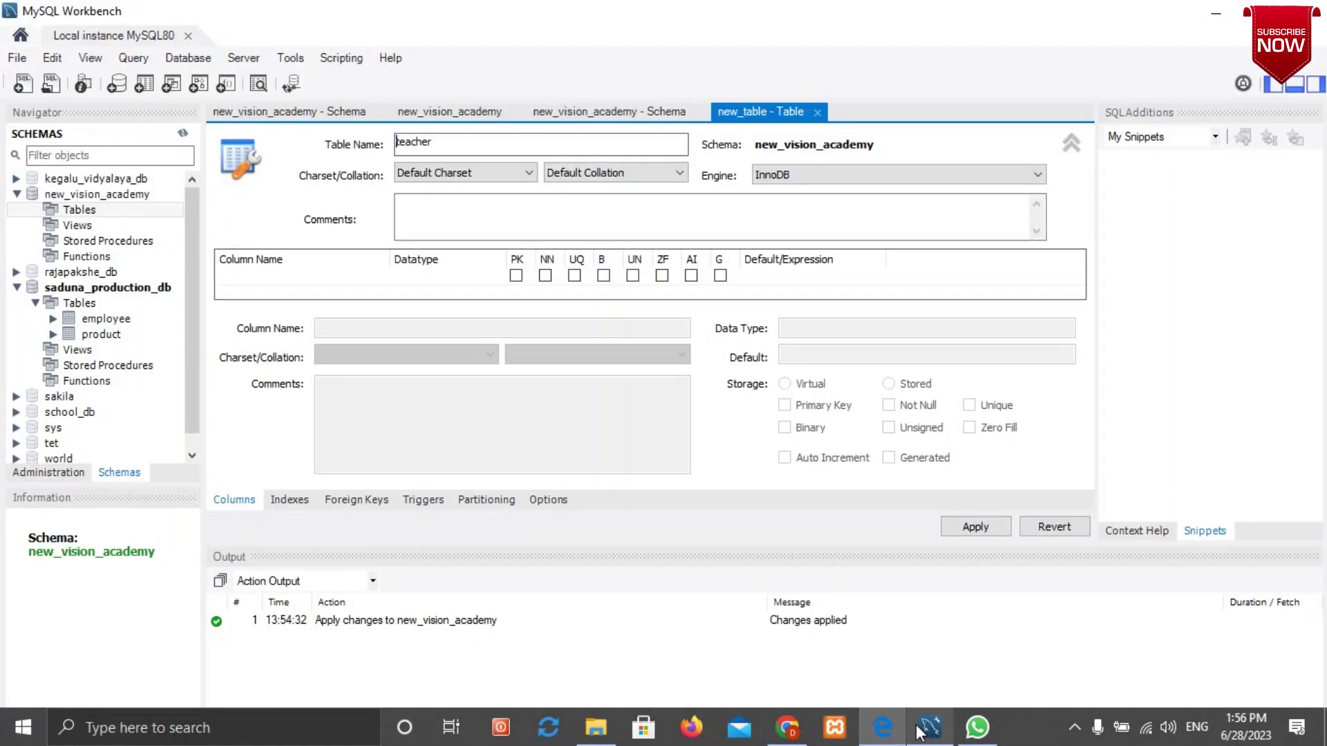
{"action": "left_click", "coordinate": [295, 278]}
{"action": "double_click", "coordinate": [293, 277]}
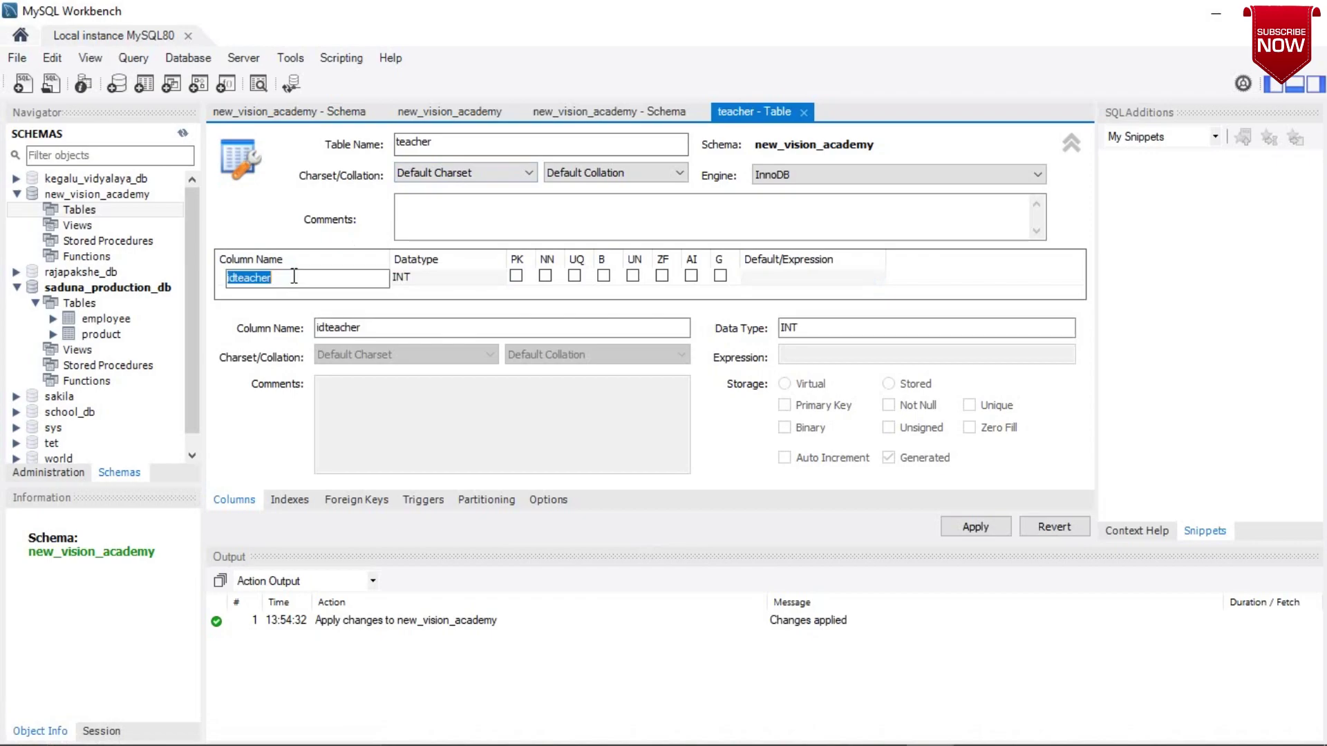
{"action": "key", "text": "BackSpace"}
{"action": "type", "text": "techer_reg_no"}
Set the techer_reg_no column's datatype to VARCHAR(10).
{"action": "left_click", "coordinate": [417, 280]}
{"action": "left_click", "coordinate": [474, 279]}
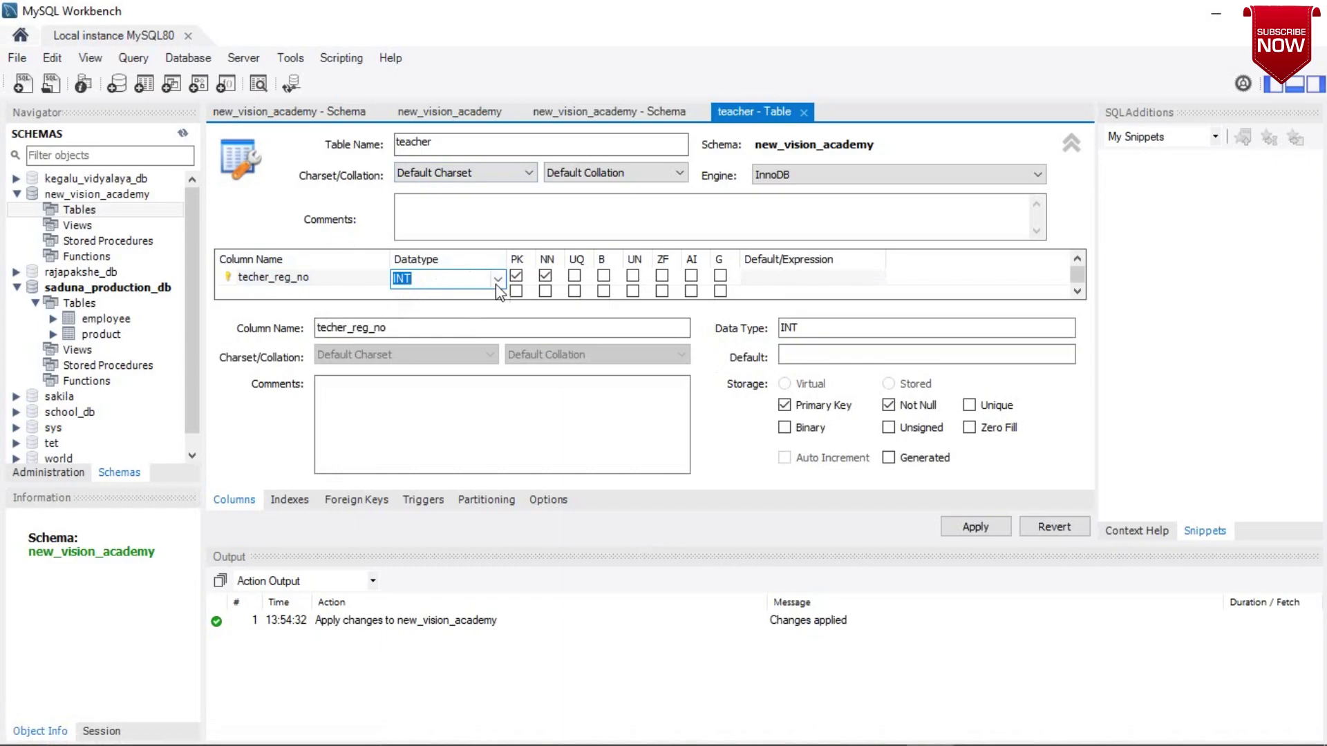
{"action": "left_click", "coordinate": [497, 279]}
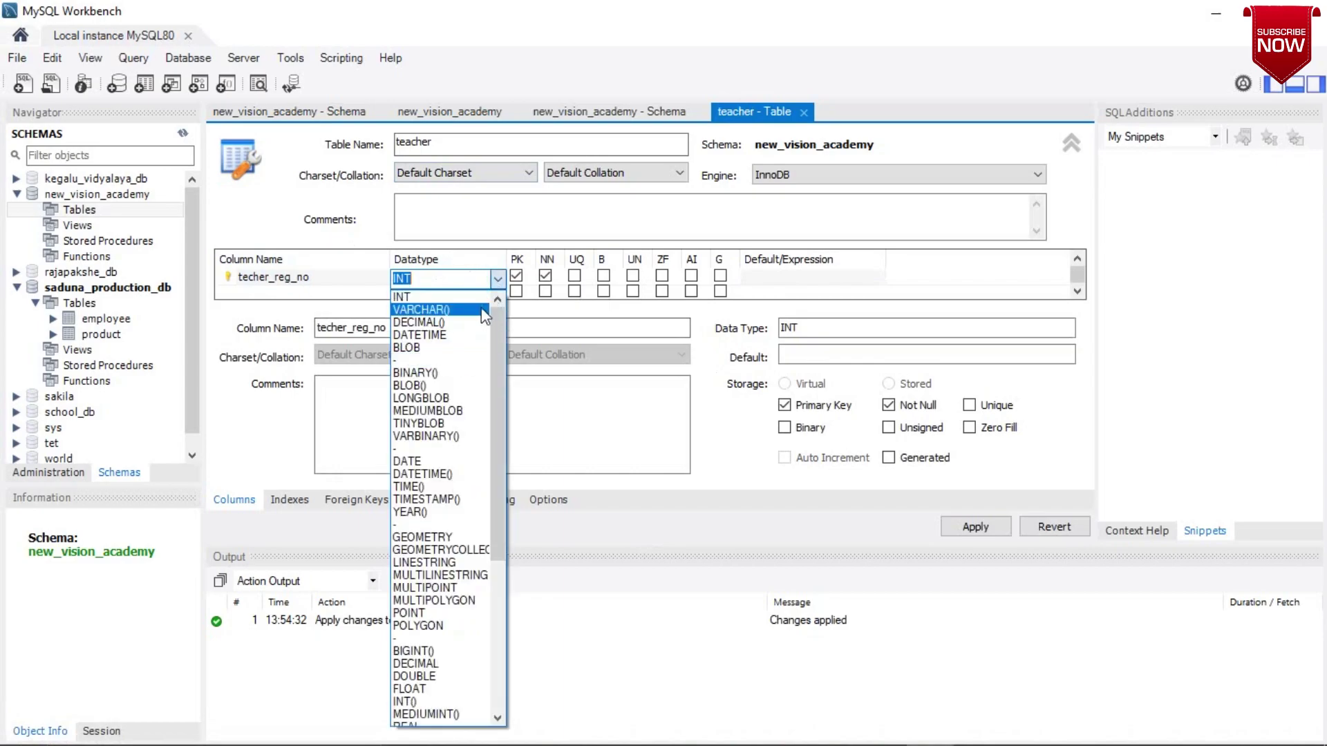
{"action": "left_click", "coordinate": [437, 308]}
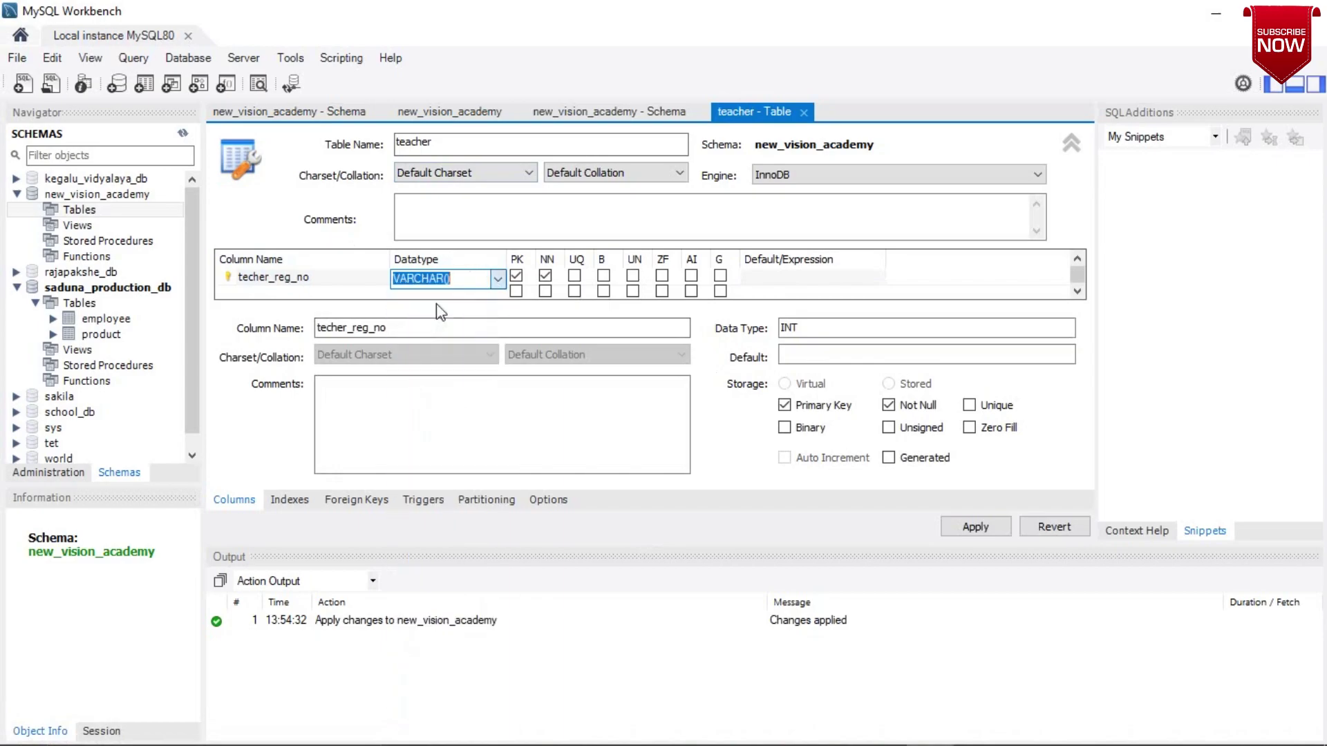
{"action": "type", "text": "1"}
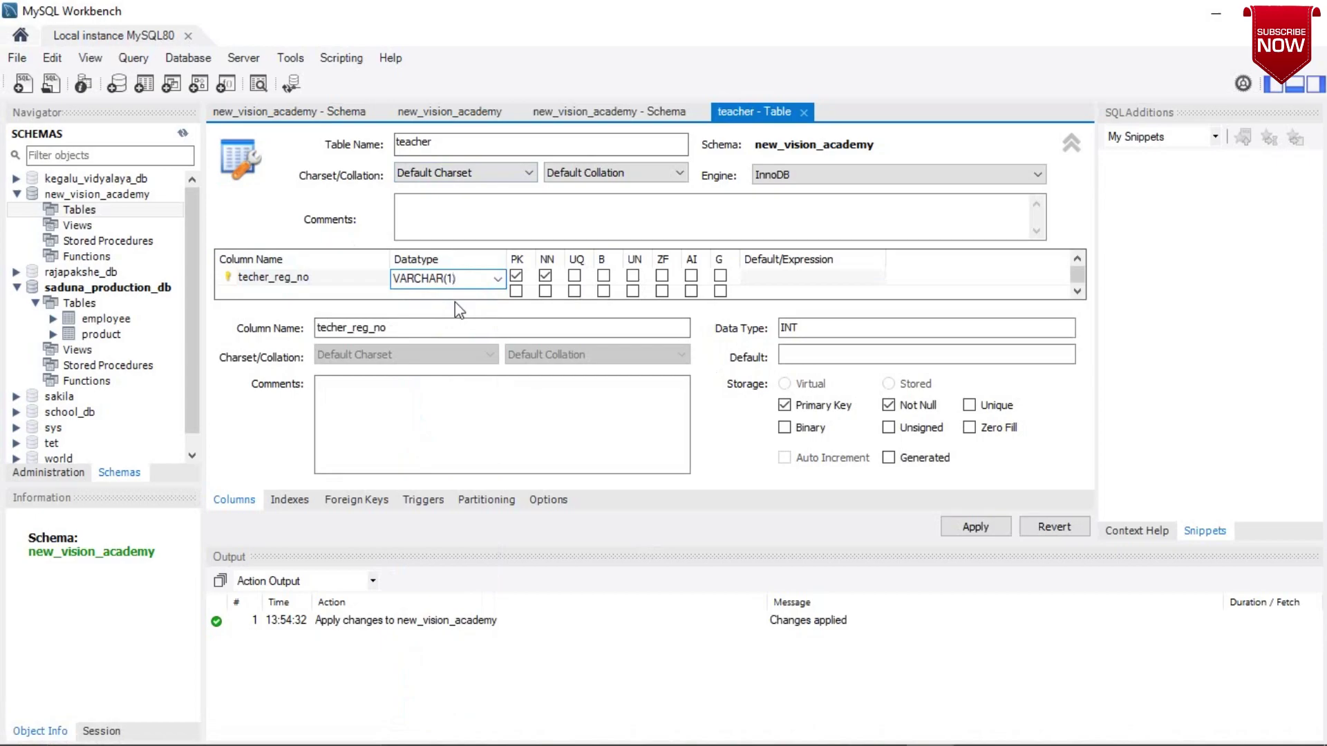
{"action": "type", "text": "0"}
{"action": "key", "text": "Return"}
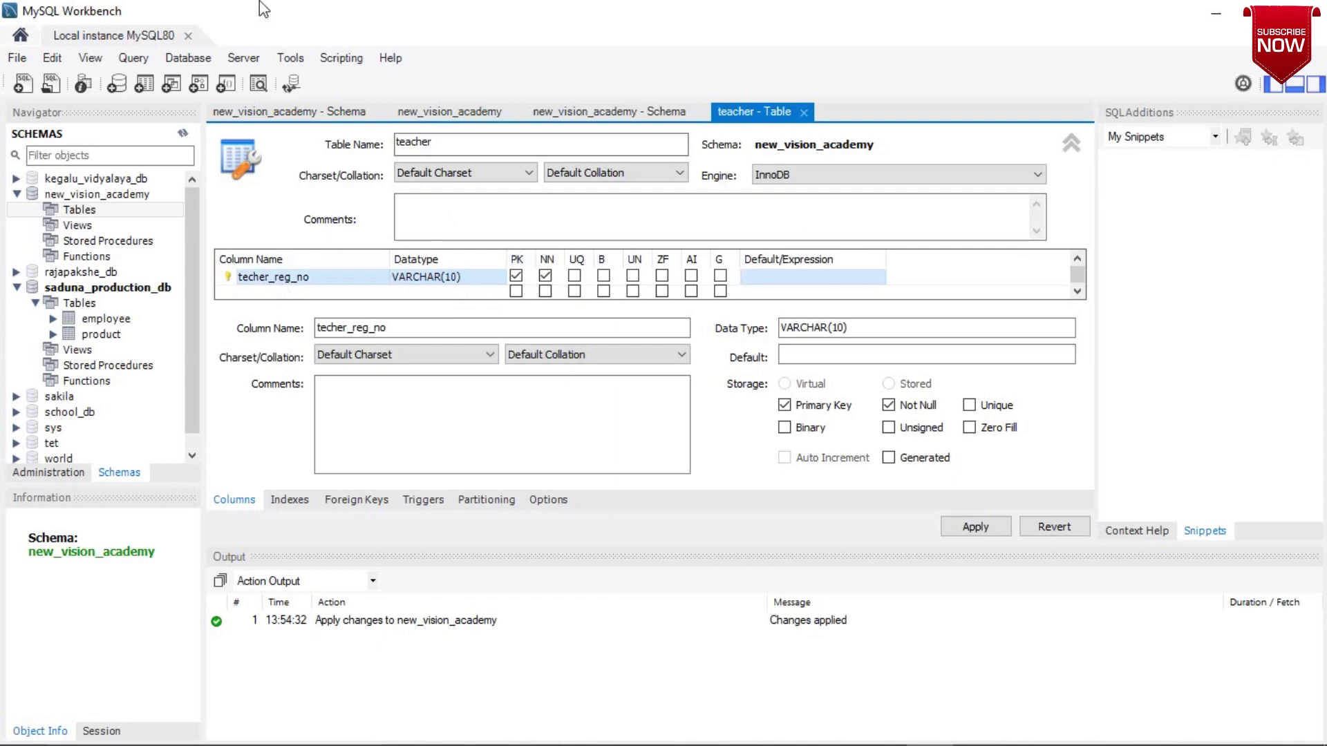
Add a second column named first_name to the teacher table, copying the name from the question PDF.
{"action": "left_click", "coordinate": [1078, 293]}
{"action": "left_click", "coordinate": [1078, 260]}
{"action": "mouse_move", "coordinate": [906, 733]}
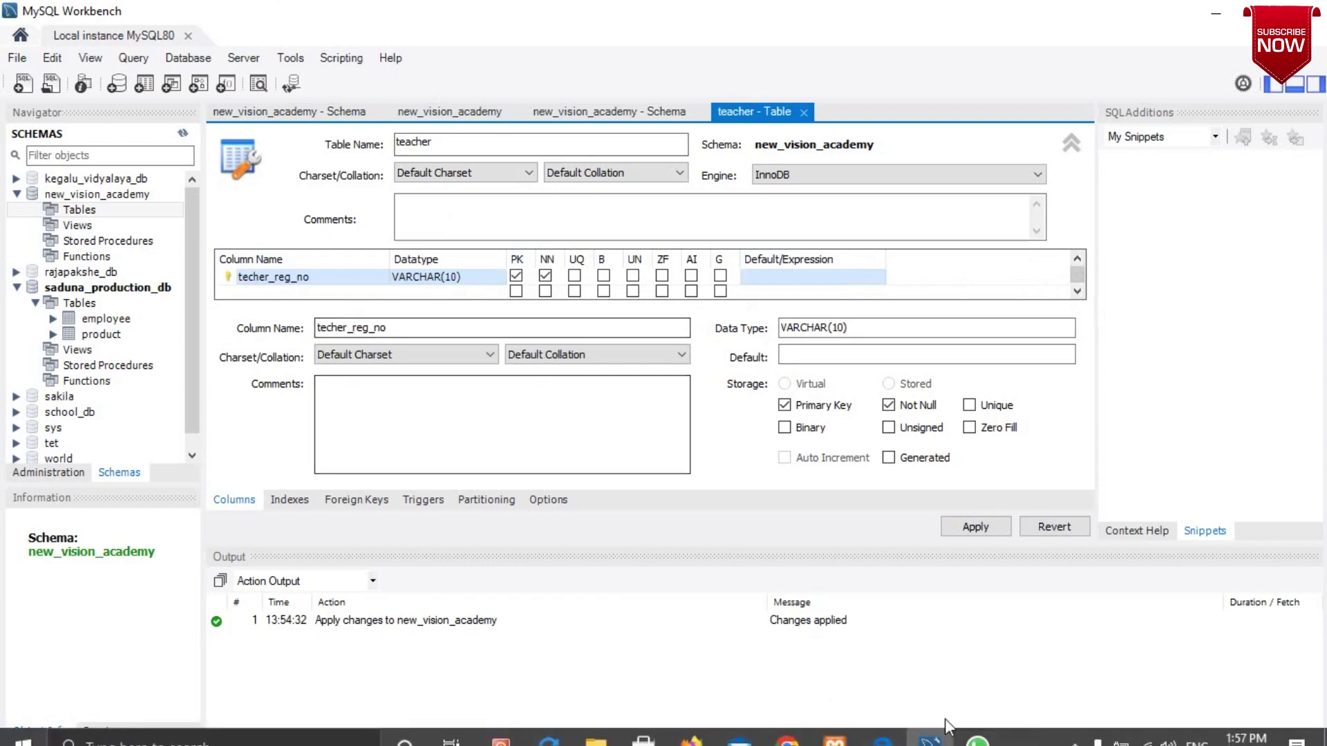
{"action": "left_click", "coordinate": [883, 728]}
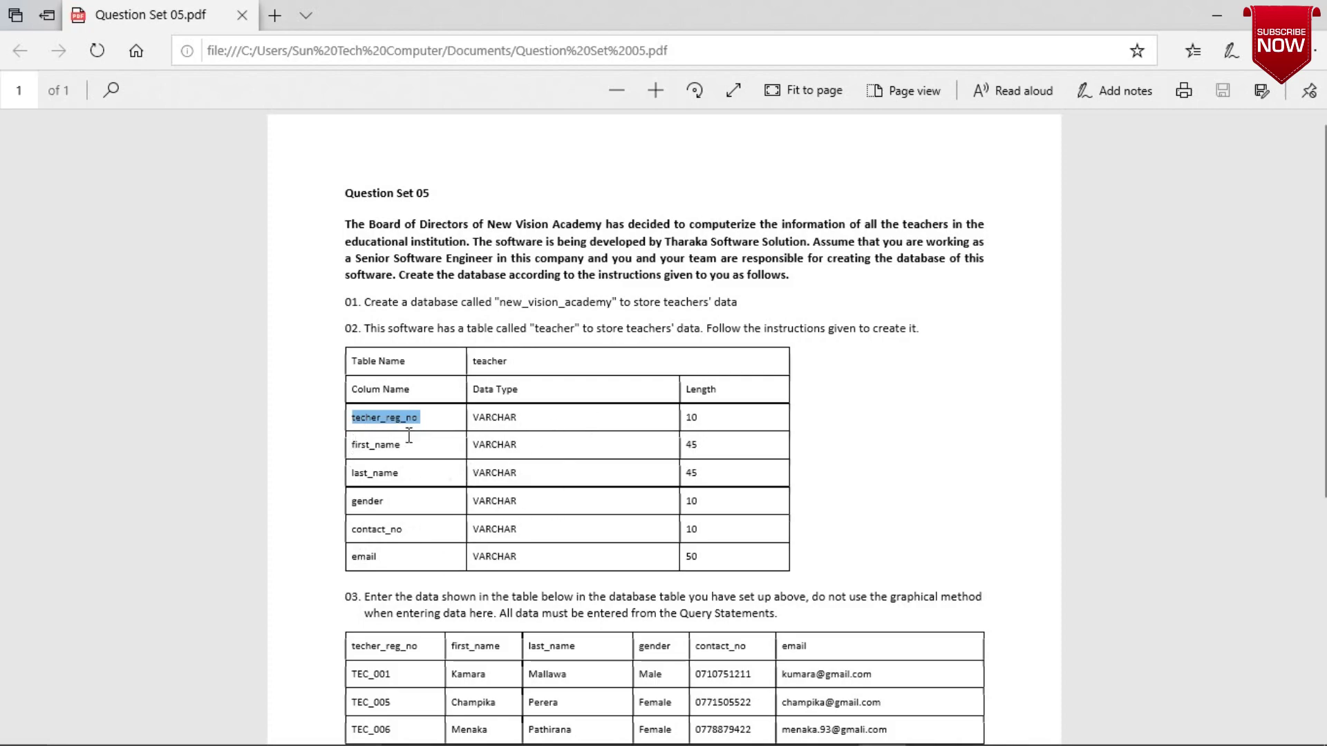
{"action": "double_click", "coordinate": [351, 443]}
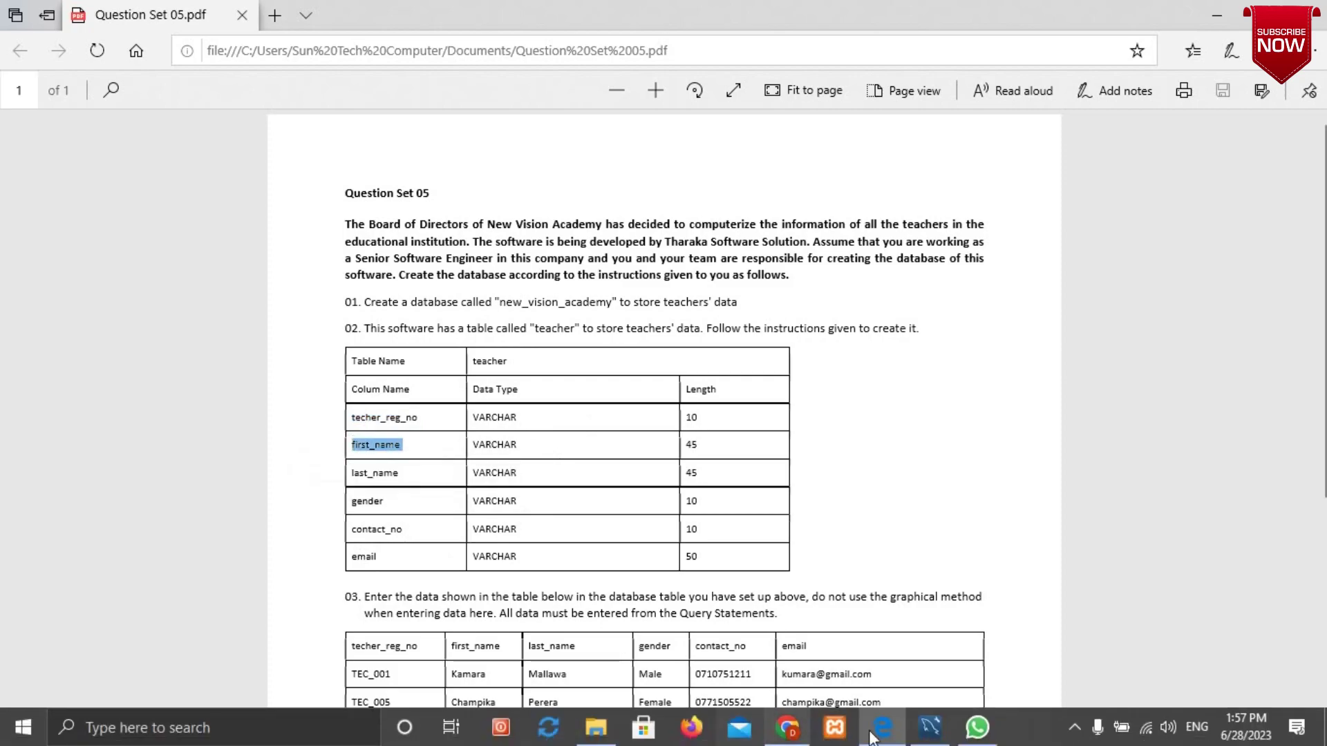
{"action": "left_click", "coordinate": [930, 727]}
{"action": "left_click", "coordinate": [285, 296]}
{"action": "double_click", "coordinate": [285, 295]}
{"action": "key", "text": "ctrl+v"}
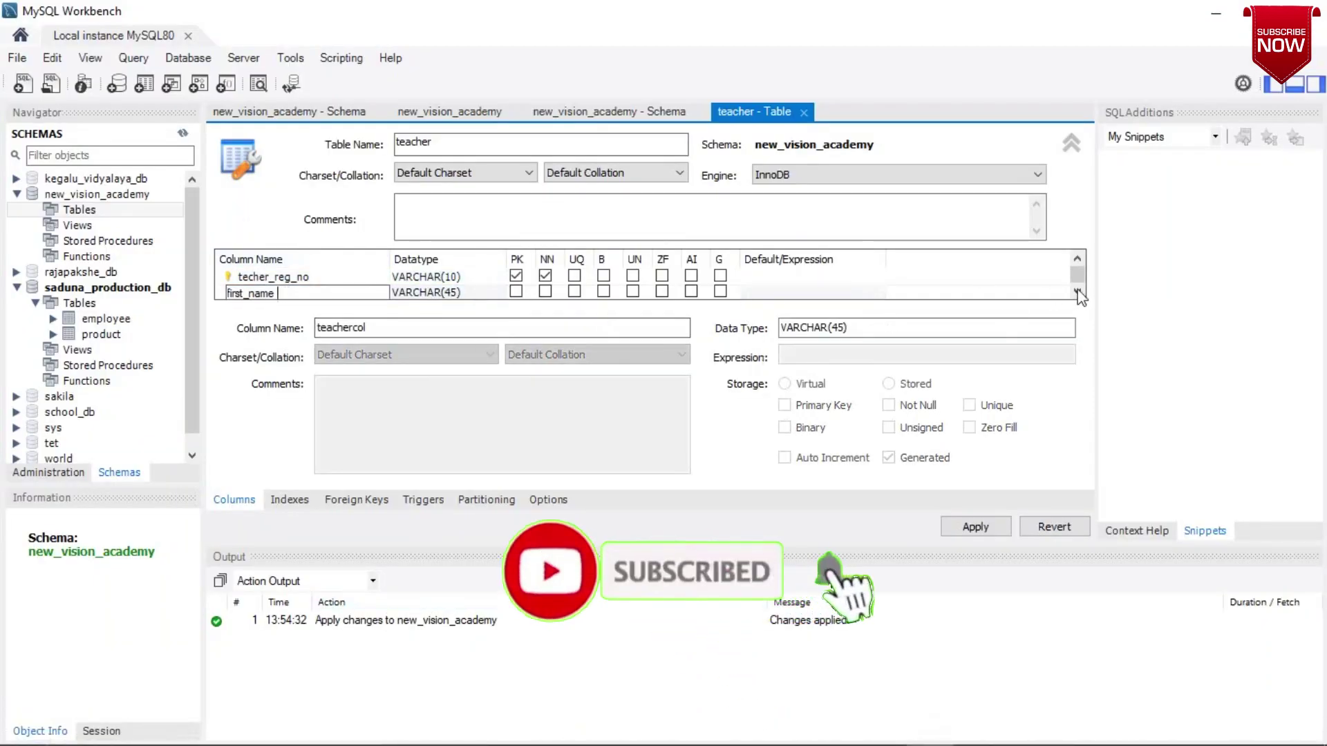
{"action": "key", "text": "Escape"}
{"action": "left_click", "coordinate": [336, 293]}
{"action": "double_click", "coordinate": [337, 294]}
{"action": "key", "text": "ctrl+v"}
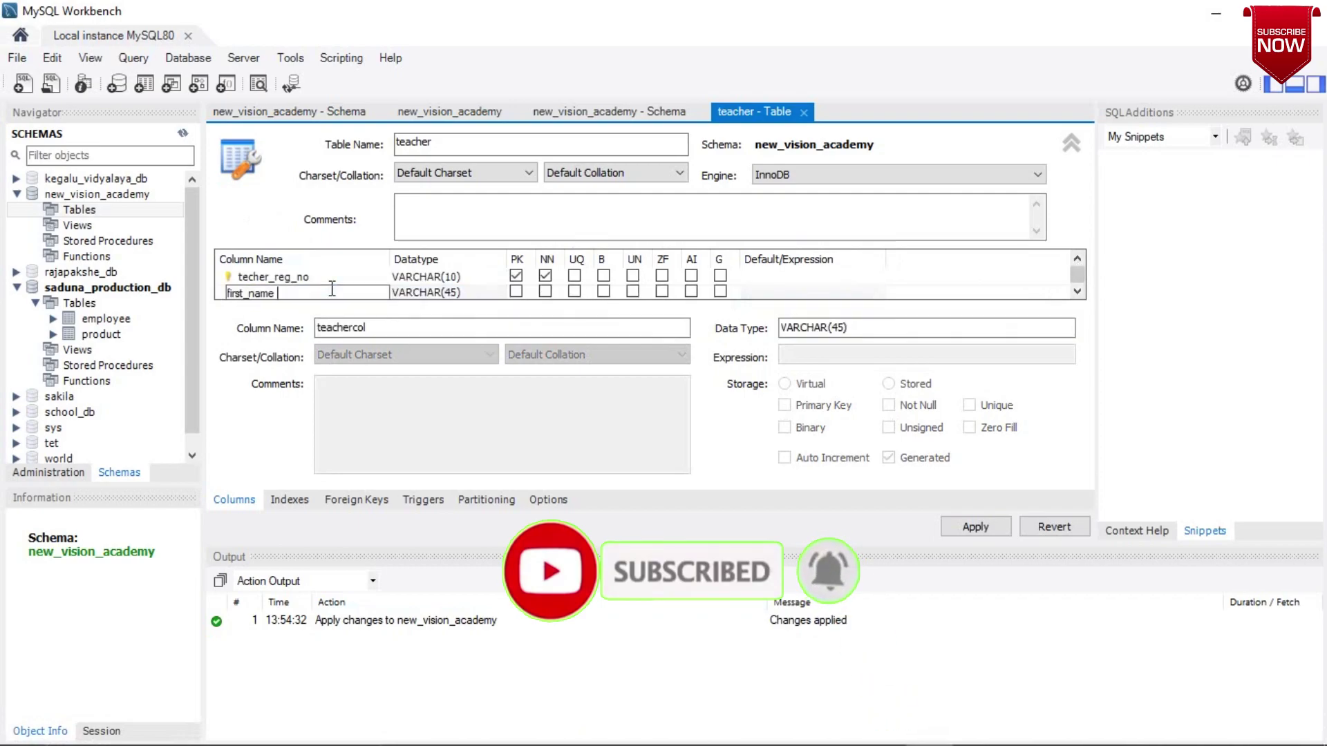
Add a column named last_name below first_name, keeping the default VARCHAR(45) datatype.
{"action": "left_click", "coordinate": [1078, 292]}
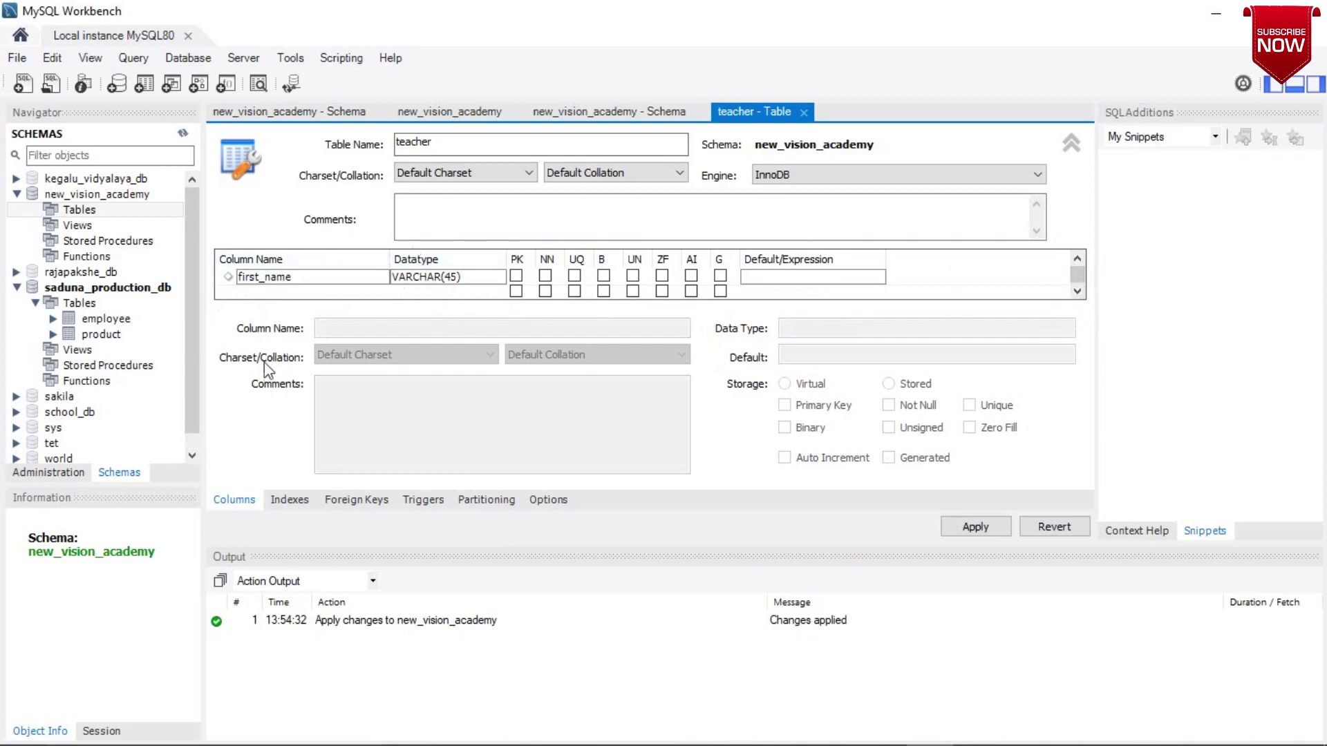
{"action": "left_click", "coordinate": [389, 291]}
{"action": "type", "text": "last_name"}
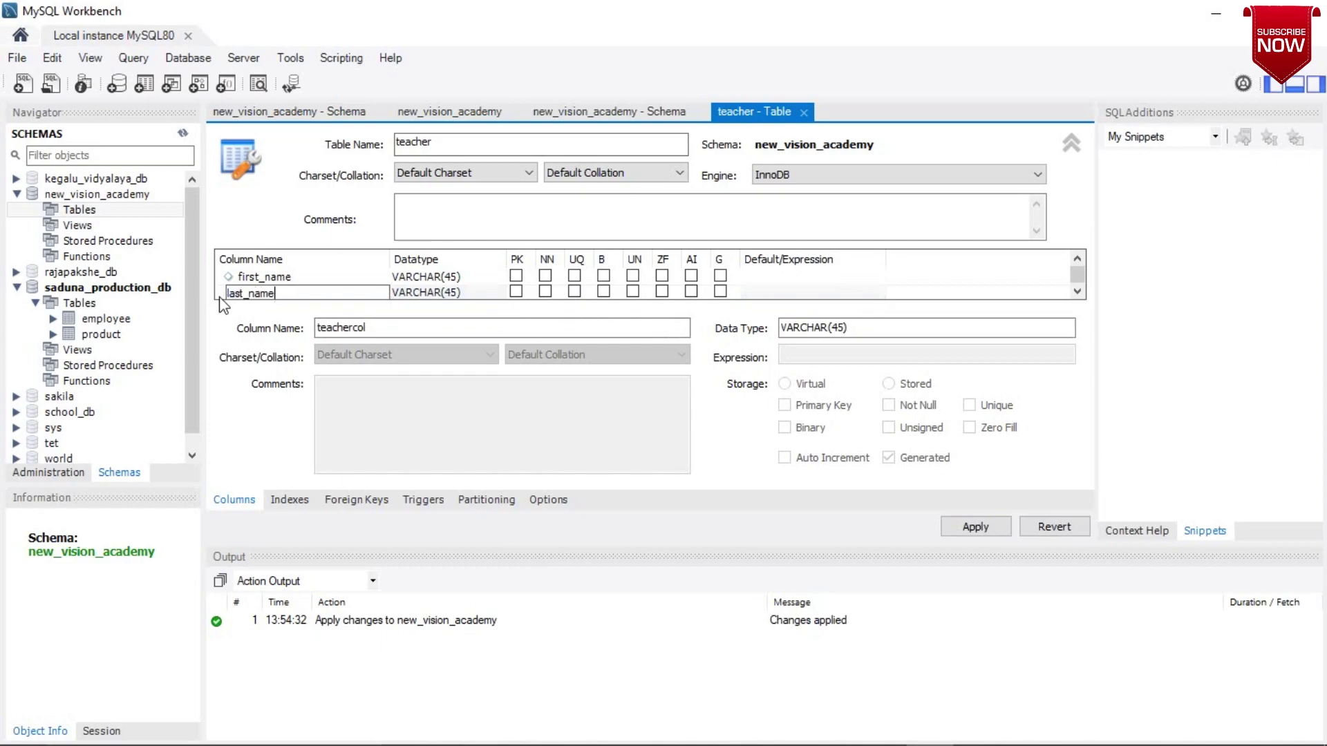
{"action": "key", "text": "Return"}
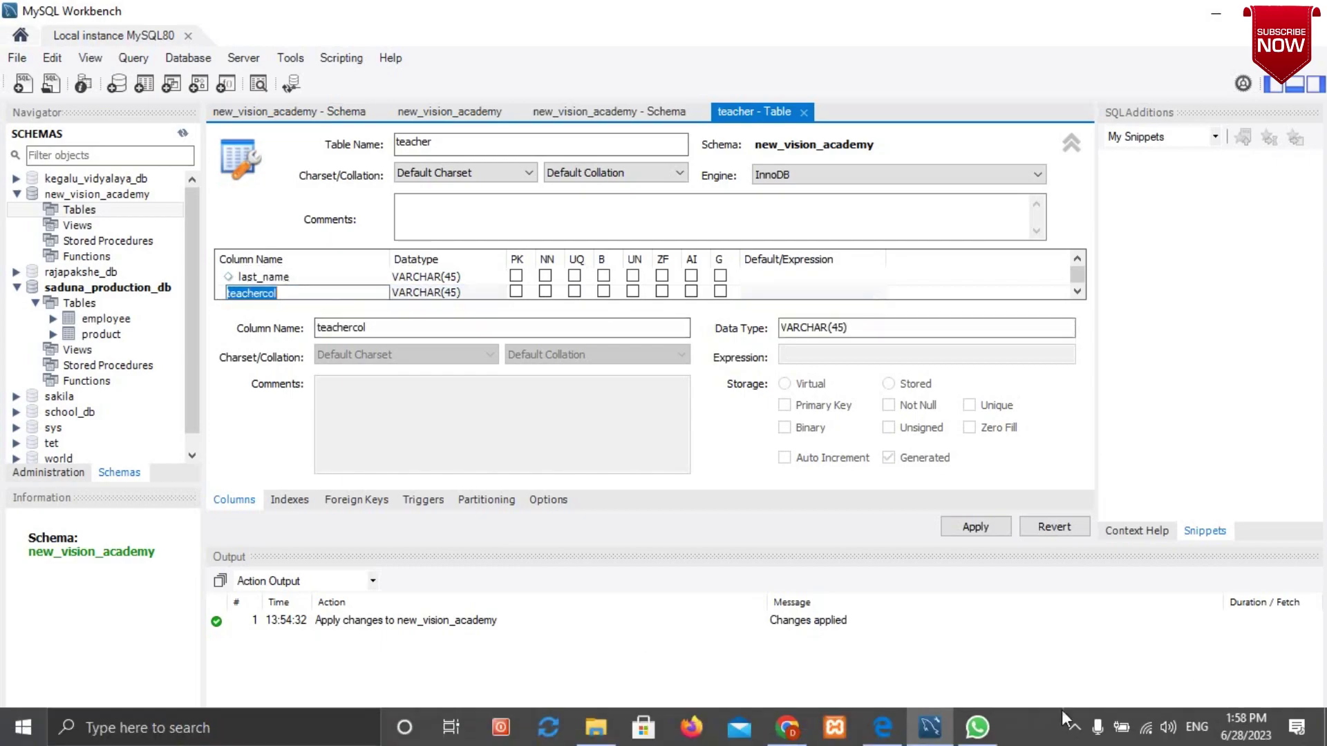
Check the question PDF for the next column, and add gender with datatype VARCHAR(10).
{"action": "left_click", "coordinate": [892, 730]}
{"action": "left_click", "coordinate": [931, 727]}
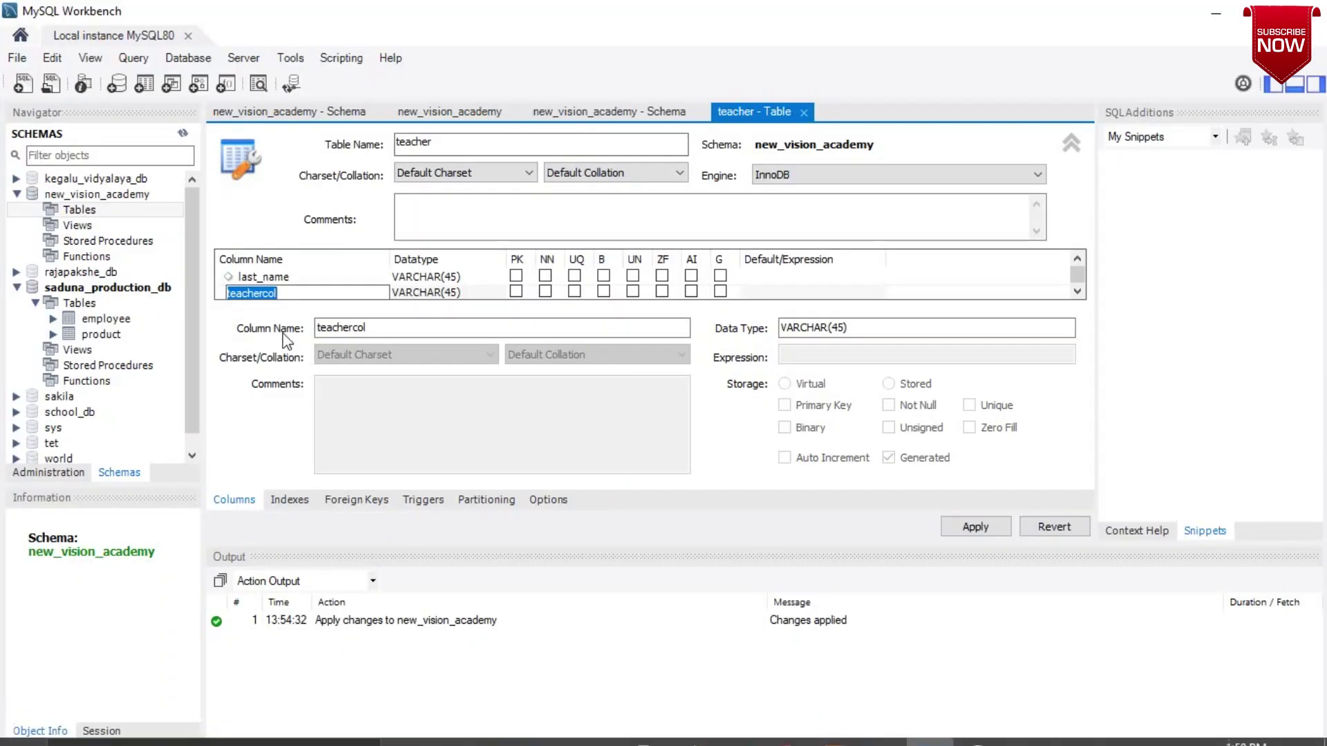
{"action": "type", "text": "gender"}
{"action": "left_click", "coordinate": [460, 290]}
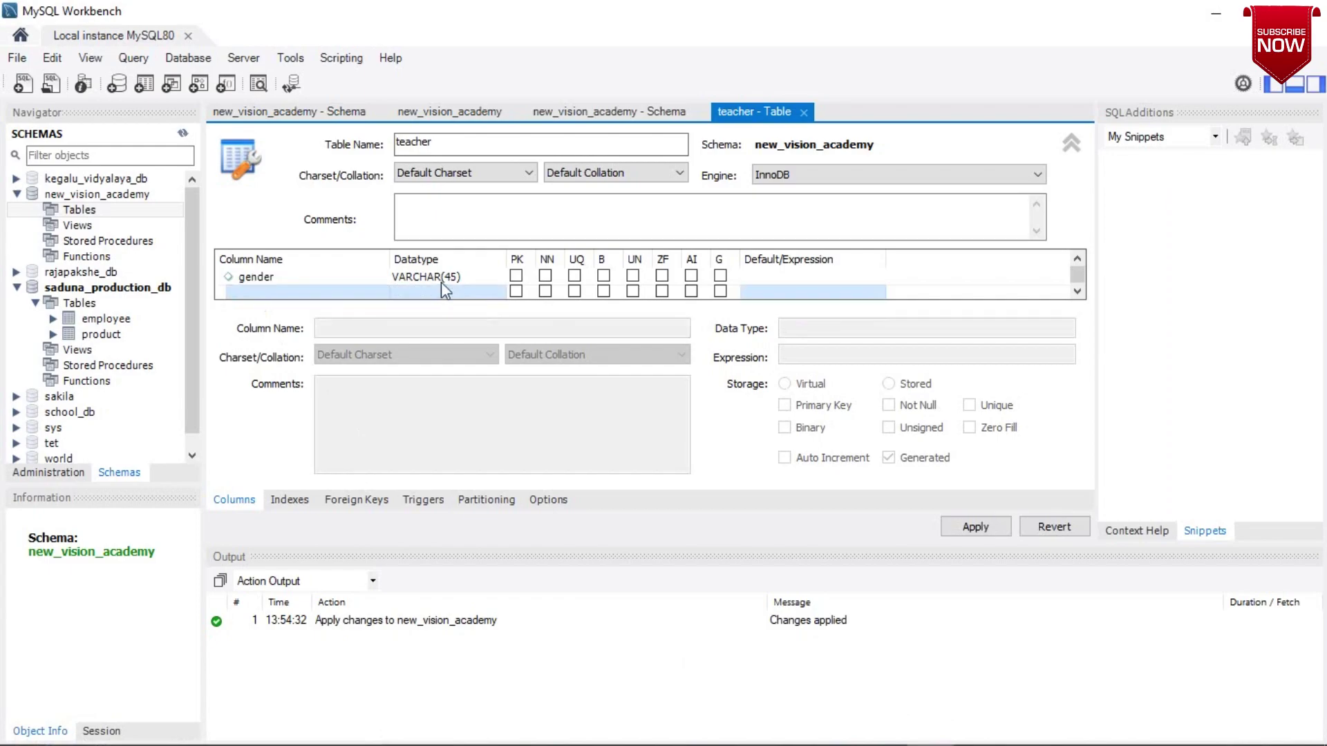
{"action": "left_click", "coordinate": [460, 282]}
{"action": "type", "text": "10"}
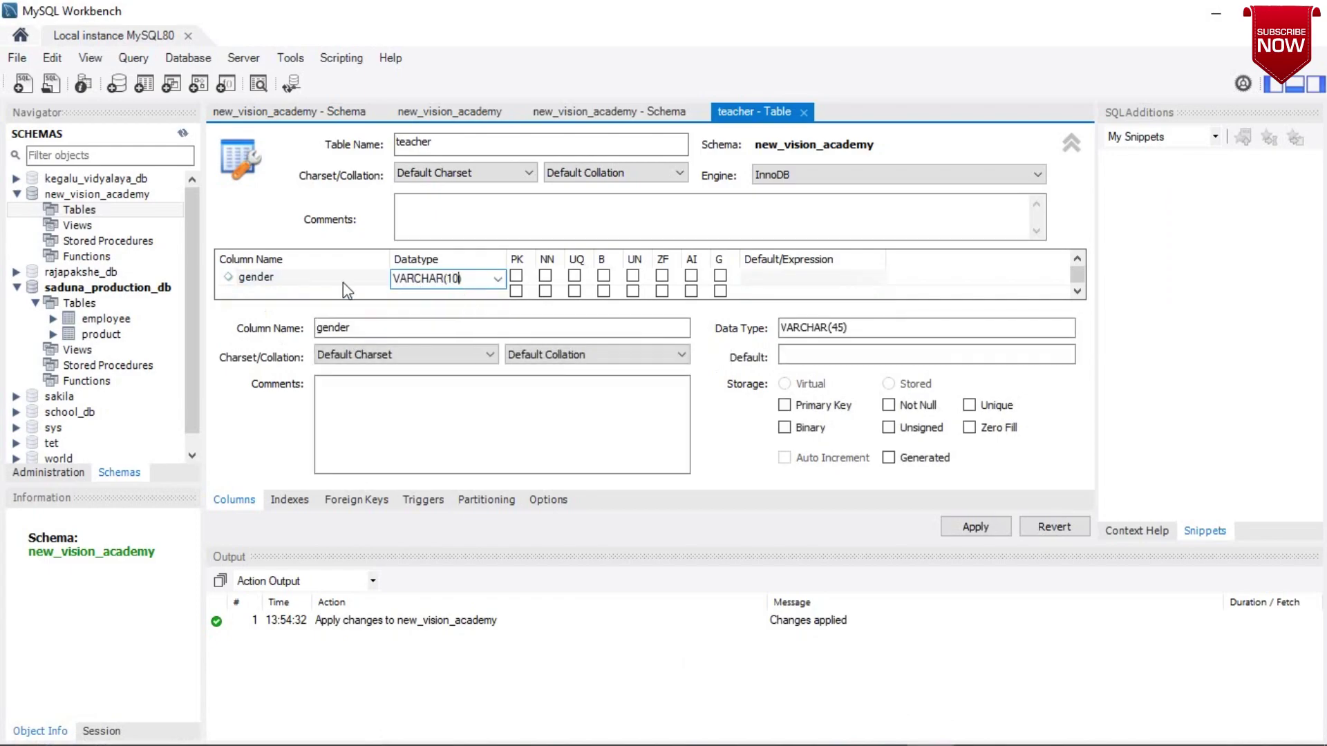
Add a contact_no column with datatype VARCHAR(10), copying the name from the question PDF.
{"action": "left_click", "coordinate": [269, 291]}
{"action": "left_click", "coordinate": [994, 733]}
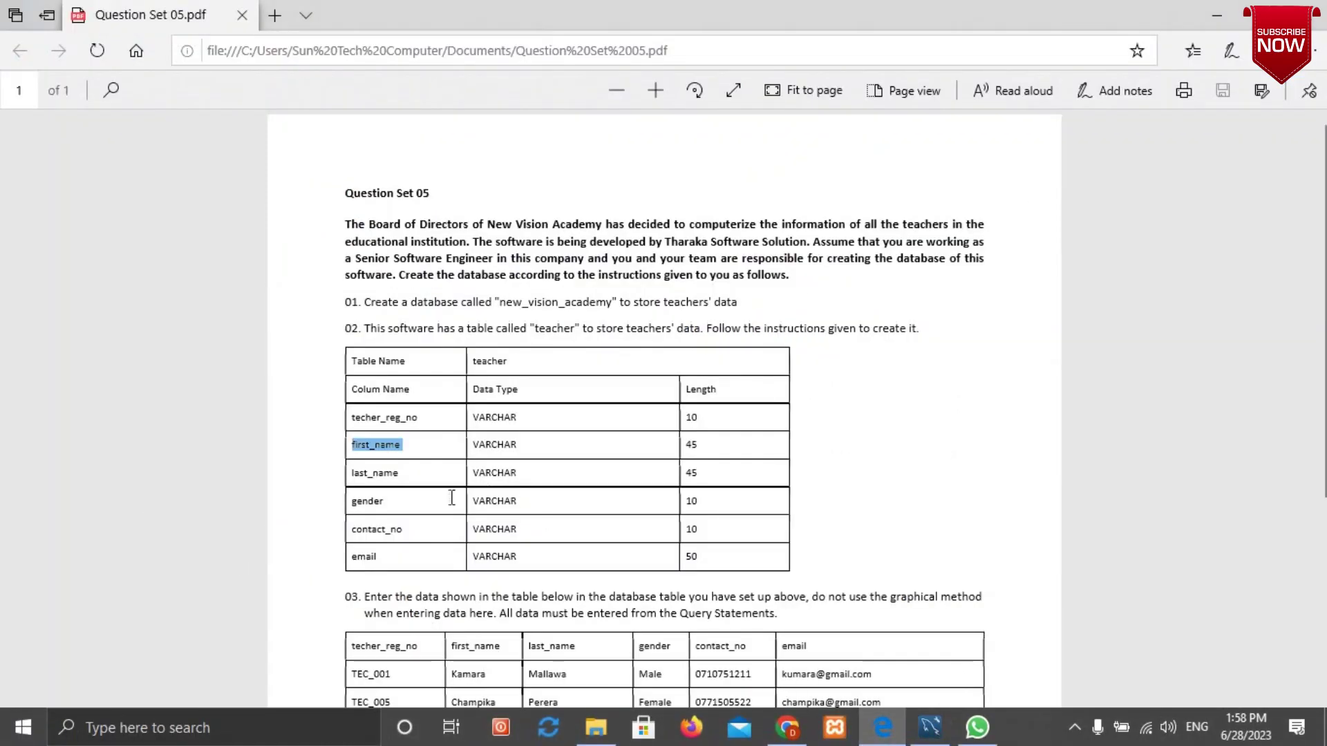
{"action": "left_click_drag", "start_coordinate": [403, 531], "coordinate": [356, 537]}
{"action": "key", "text": "ctrl+c"}
{"action": "left_click", "coordinate": [365, 505]}
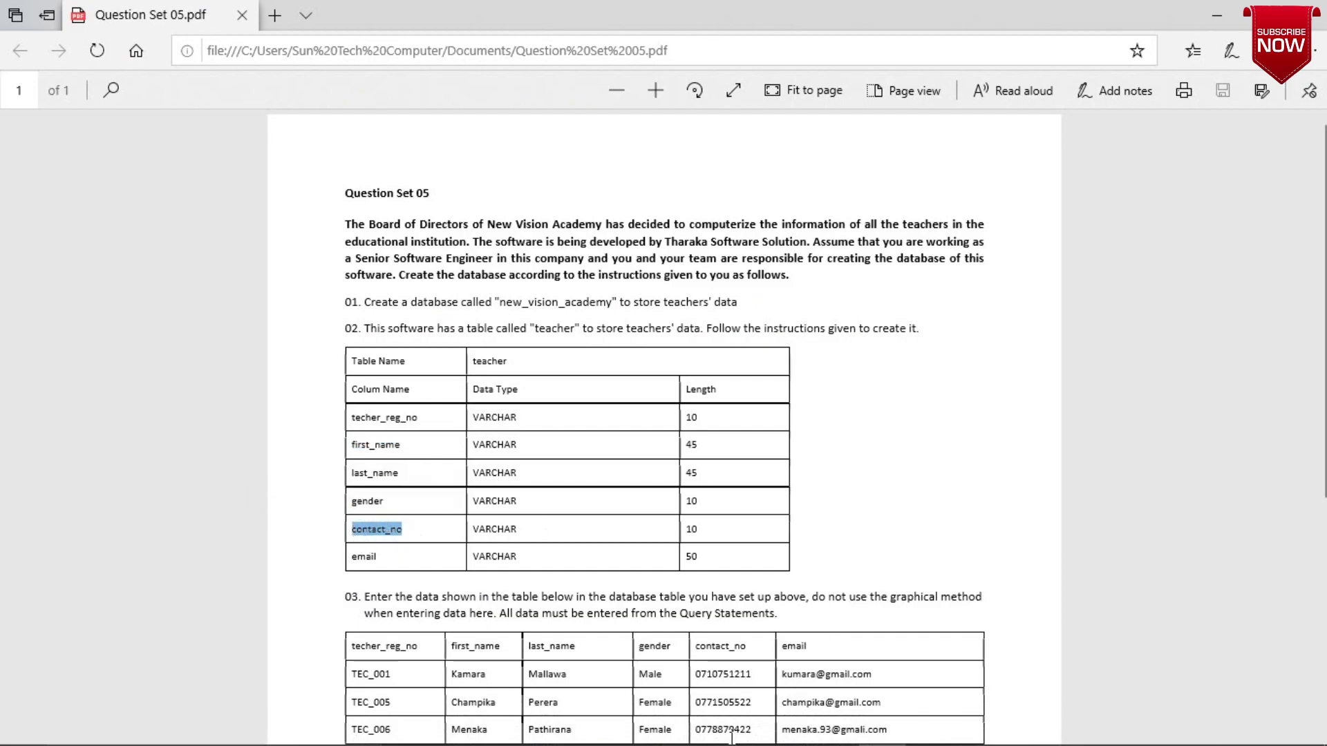
{"action": "left_click", "coordinate": [906, 727]}
{"action": "left_click", "coordinate": [291, 279]}
{"action": "key", "text": "ctrl+v"}
{"action": "left_click", "coordinate": [446, 278]}
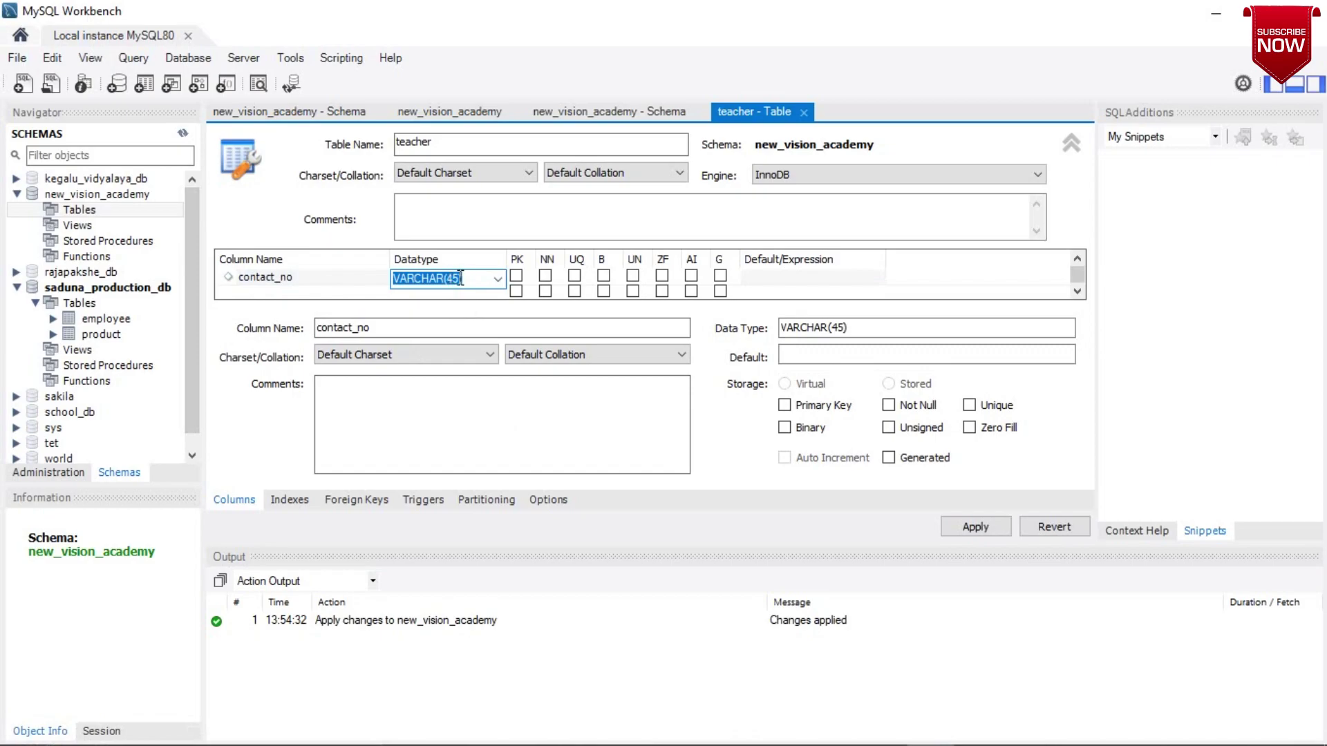
{"action": "type", "text": "VARCHAR(10)"}
Add an email column with datatype VARCHAR(50) below contact_no.
{"action": "left_click", "coordinate": [242, 294]}
{"action": "type", "text": "email"}
{"action": "left_click", "coordinate": [457, 288]}
{"action": "left_click", "coordinate": [449, 278]}
{"action": "key", "text": "BackSpace"}
{"action": "key", "text": "BackSpace"}
{"action": "type", "text": "50"}
{"action": "left_click", "coordinate": [240, 296]}
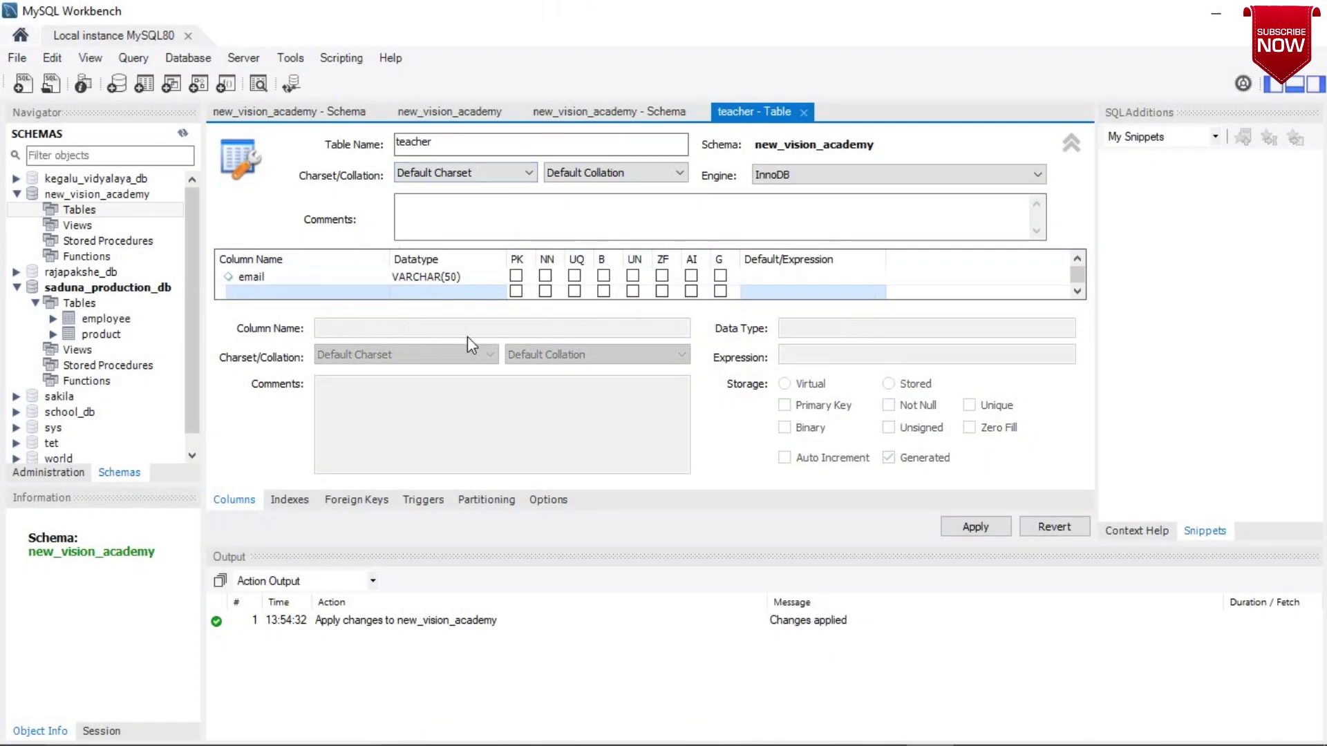
Apply the CREATE TABLE script for the teacher table to the database and finish the wizard.
{"action": "scroll", "coordinate": [1079, 270], "scroll_direction": "up", "scroll_amount": 5}
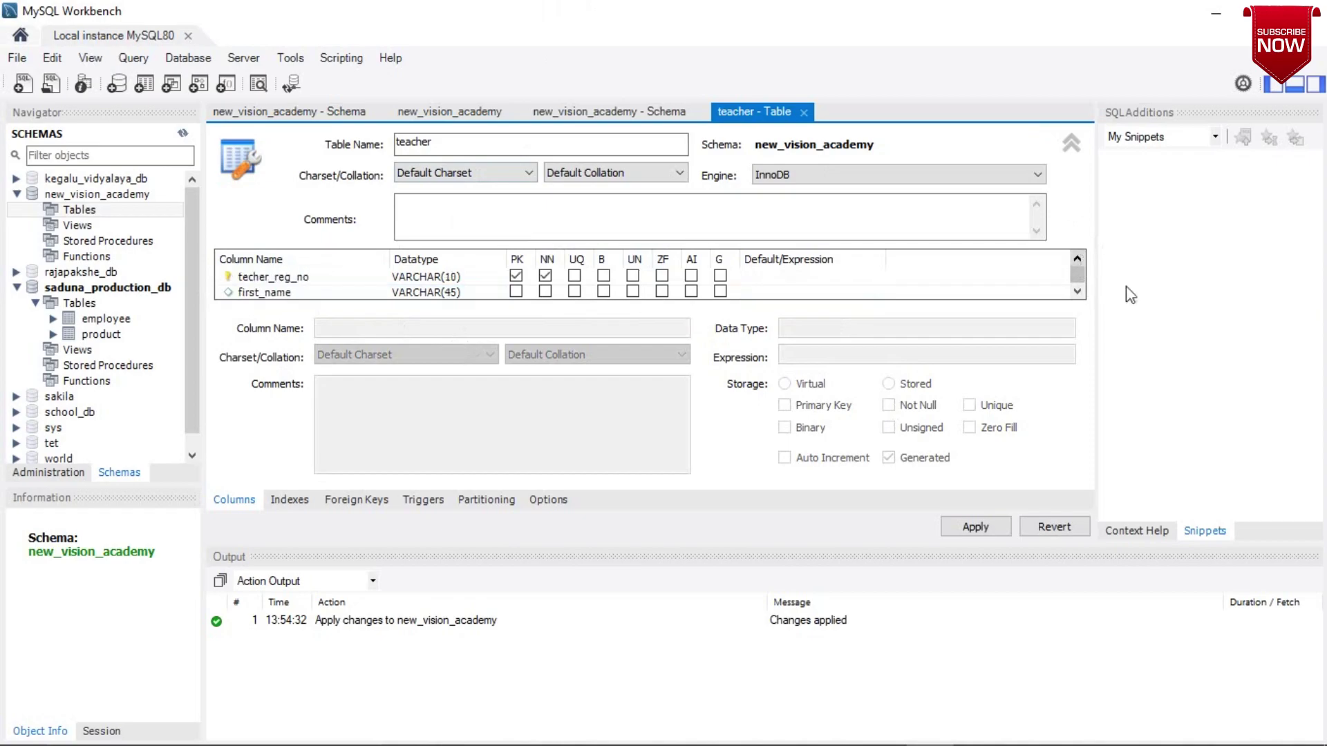
{"action": "left_click", "coordinate": [973, 529]}
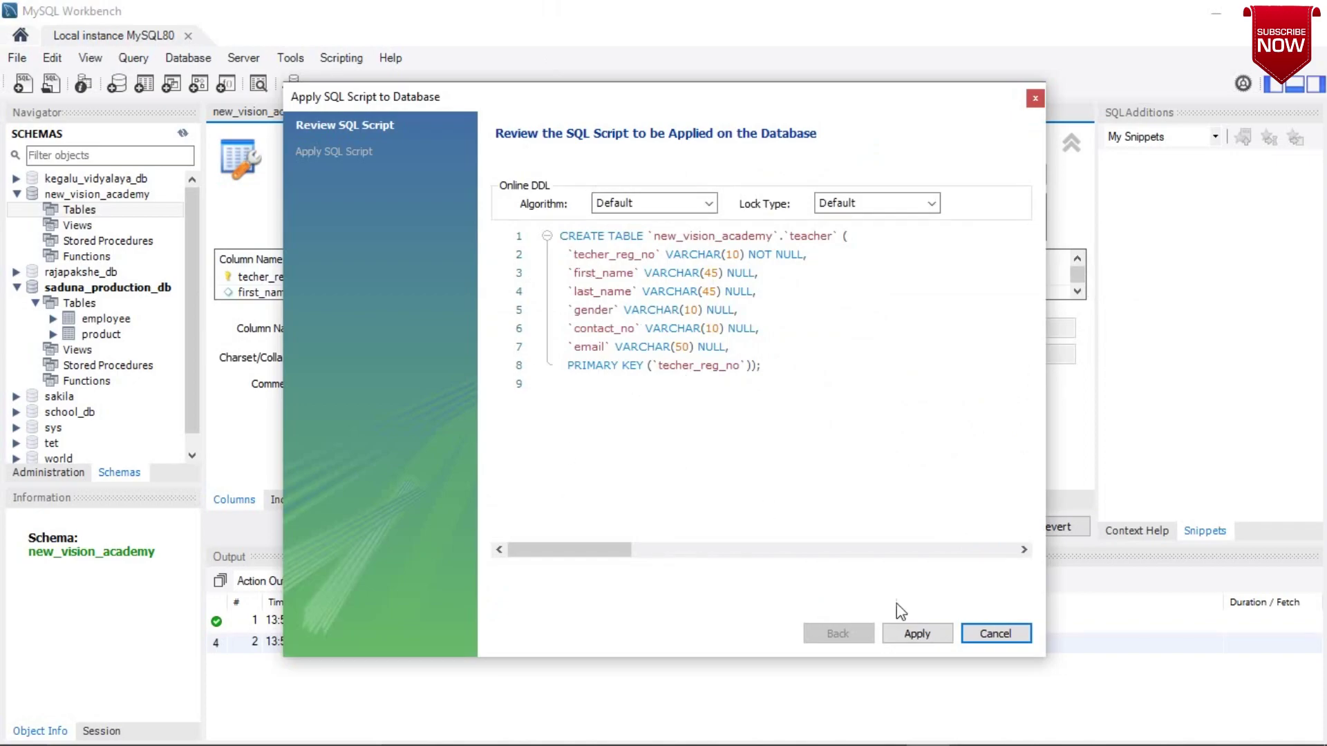
{"action": "left_click", "coordinate": [918, 635]}
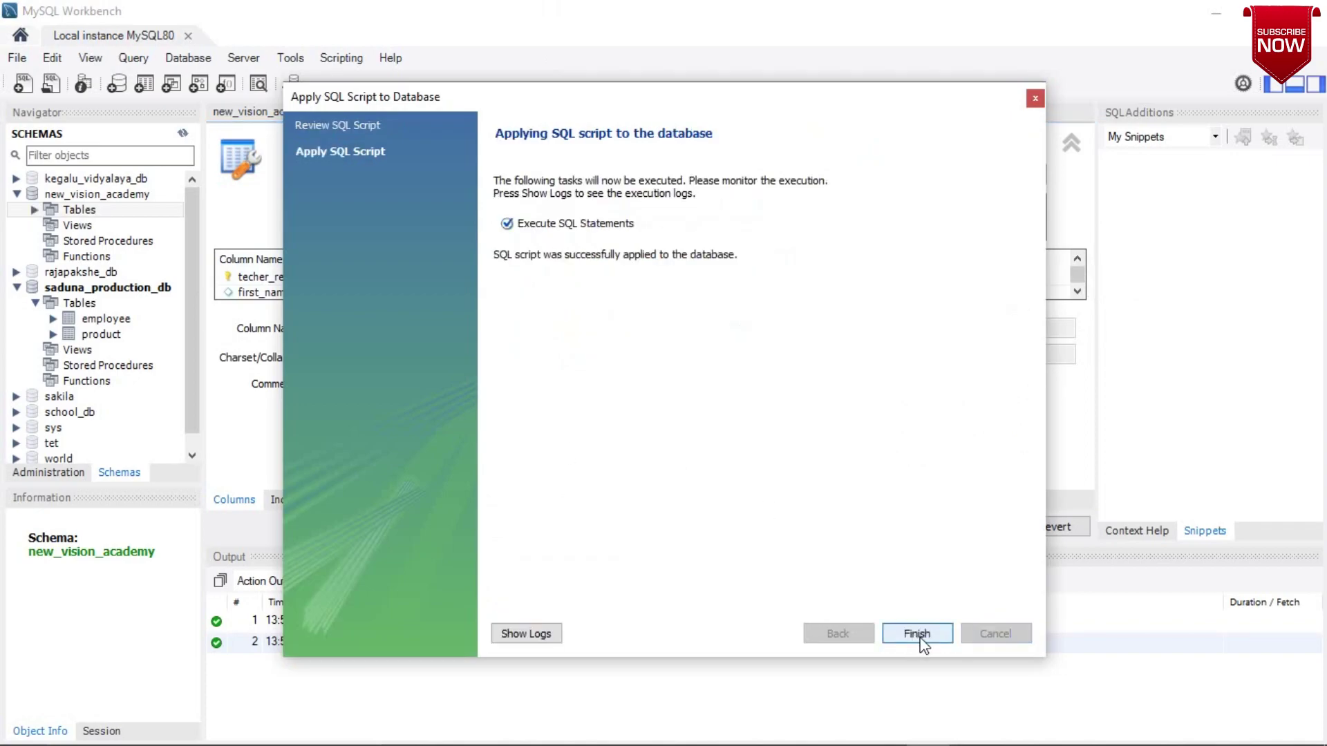
{"action": "left_click", "coordinate": [917, 635]}
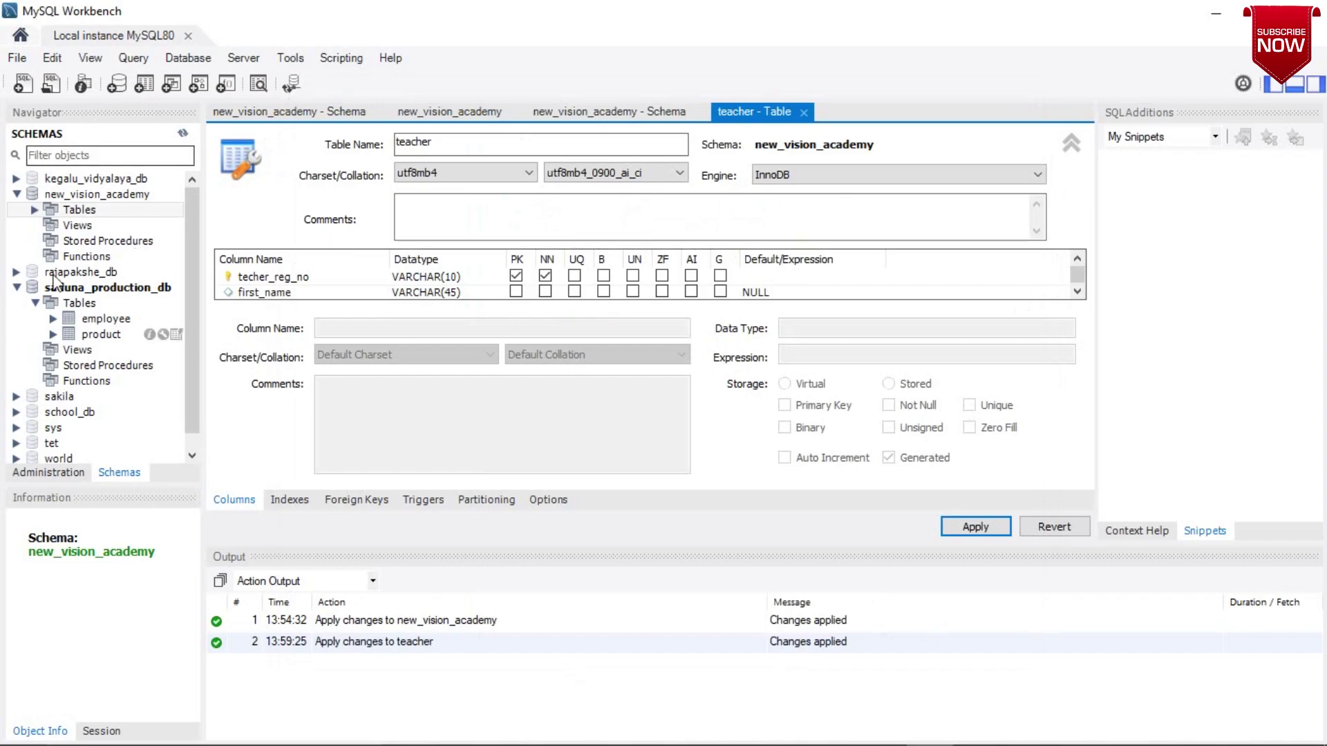
Expand the tables of new_vision_academy and open the teacher table's rows in a query.
{"action": "left_click", "coordinate": [87, 209]}
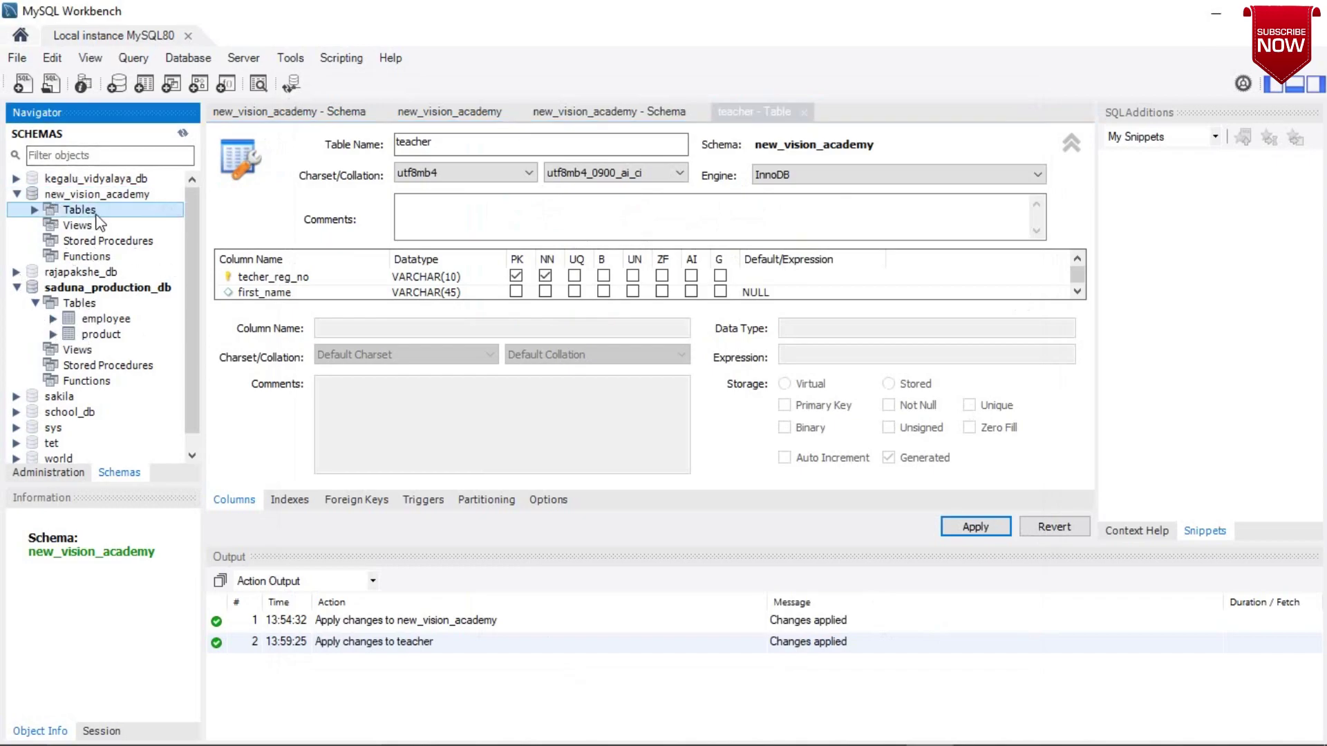
{"action": "double_click", "coordinate": [94, 211]}
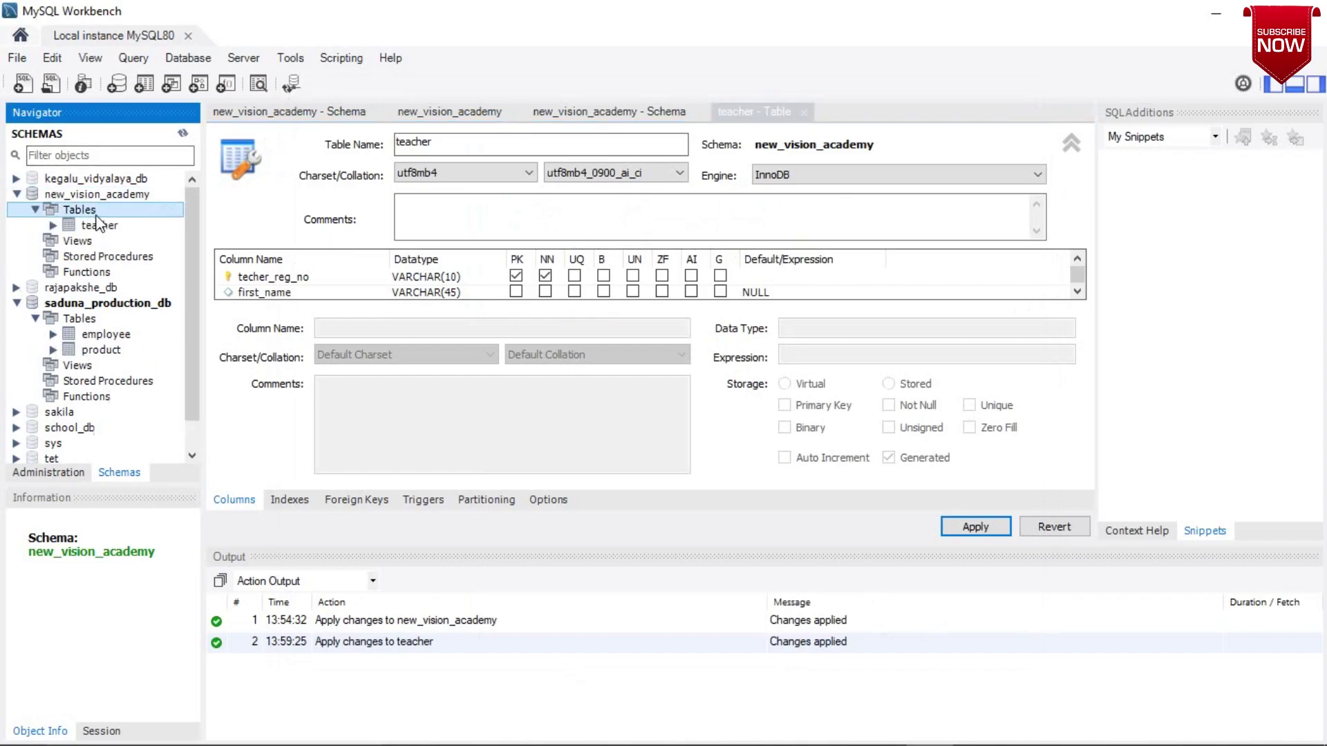
{"action": "left_click", "coordinate": [177, 225]}
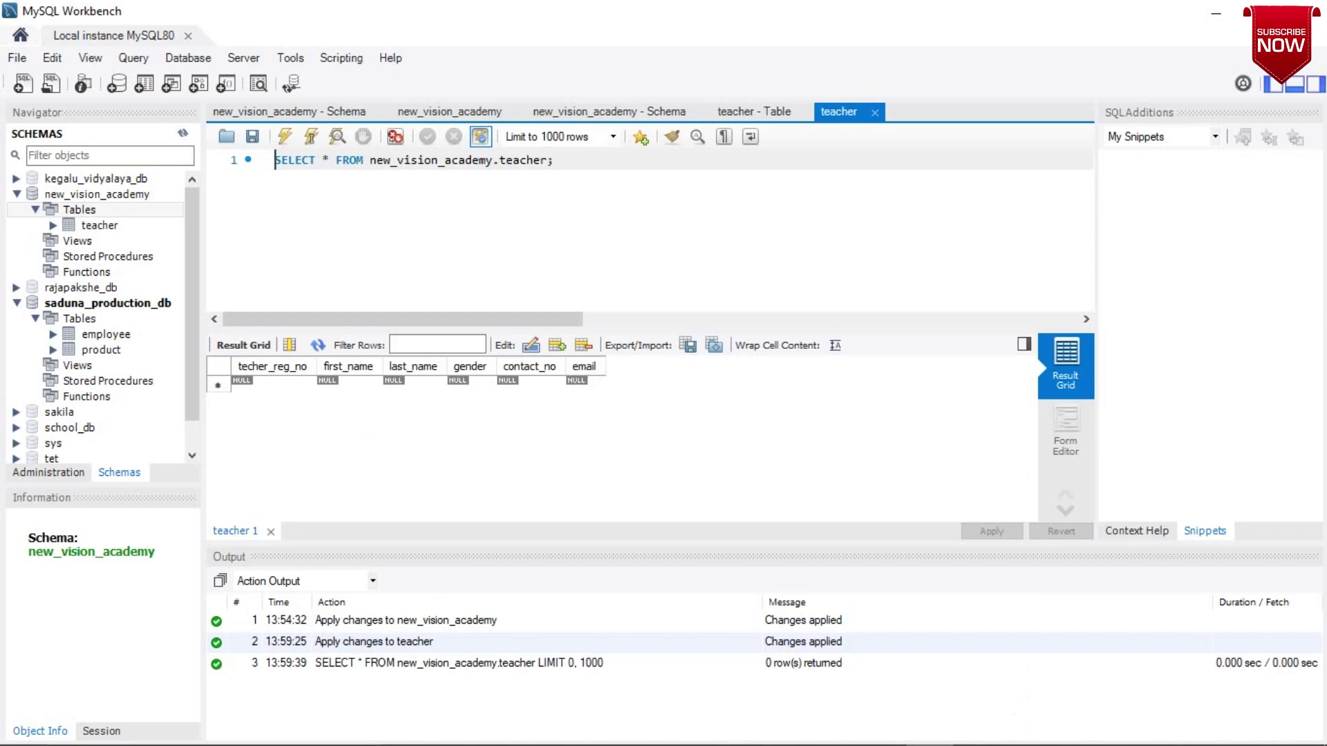
Consult task 03 and its table of teacher records in the question PDF, and return to MySQL Workbench.
{"action": "left_click", "coordinate": [883, 728]}
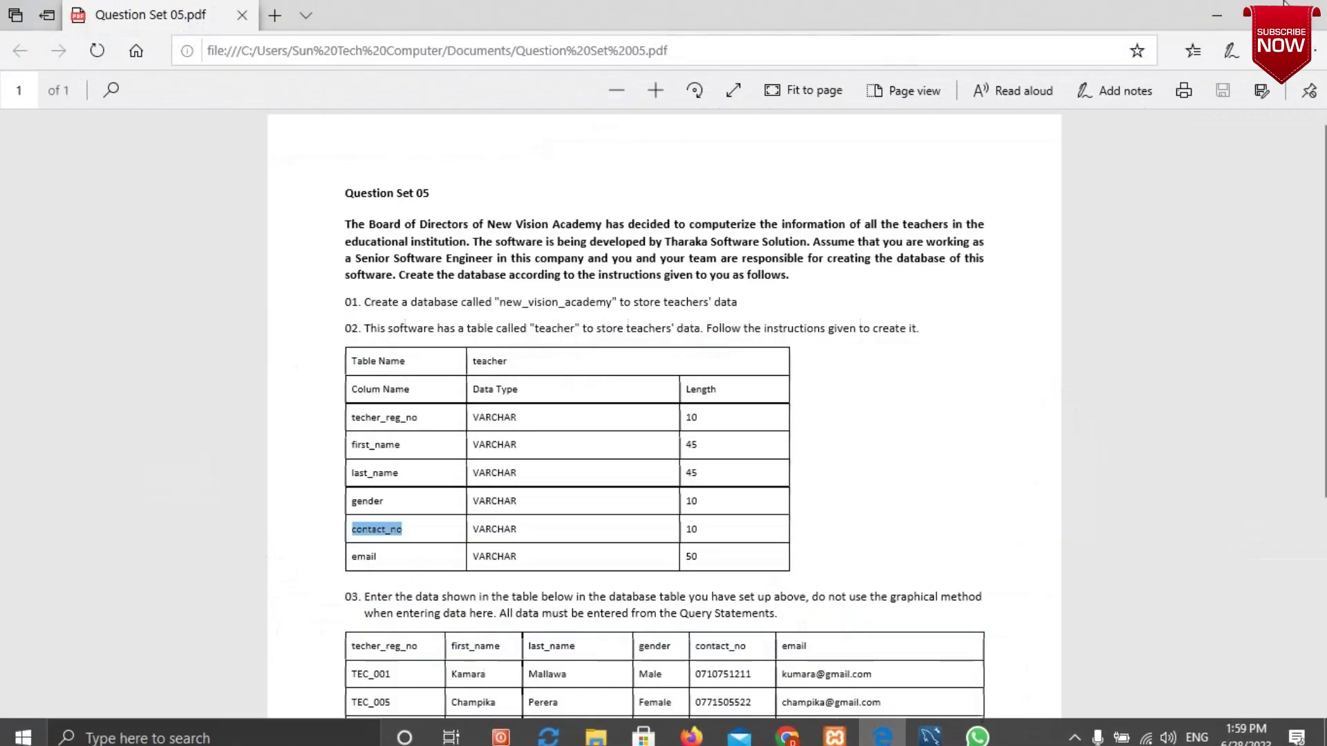
{"action": "scroll", "coordinate": [1320, 166], "scroll_direction": "down", "scroll_amount": 5}
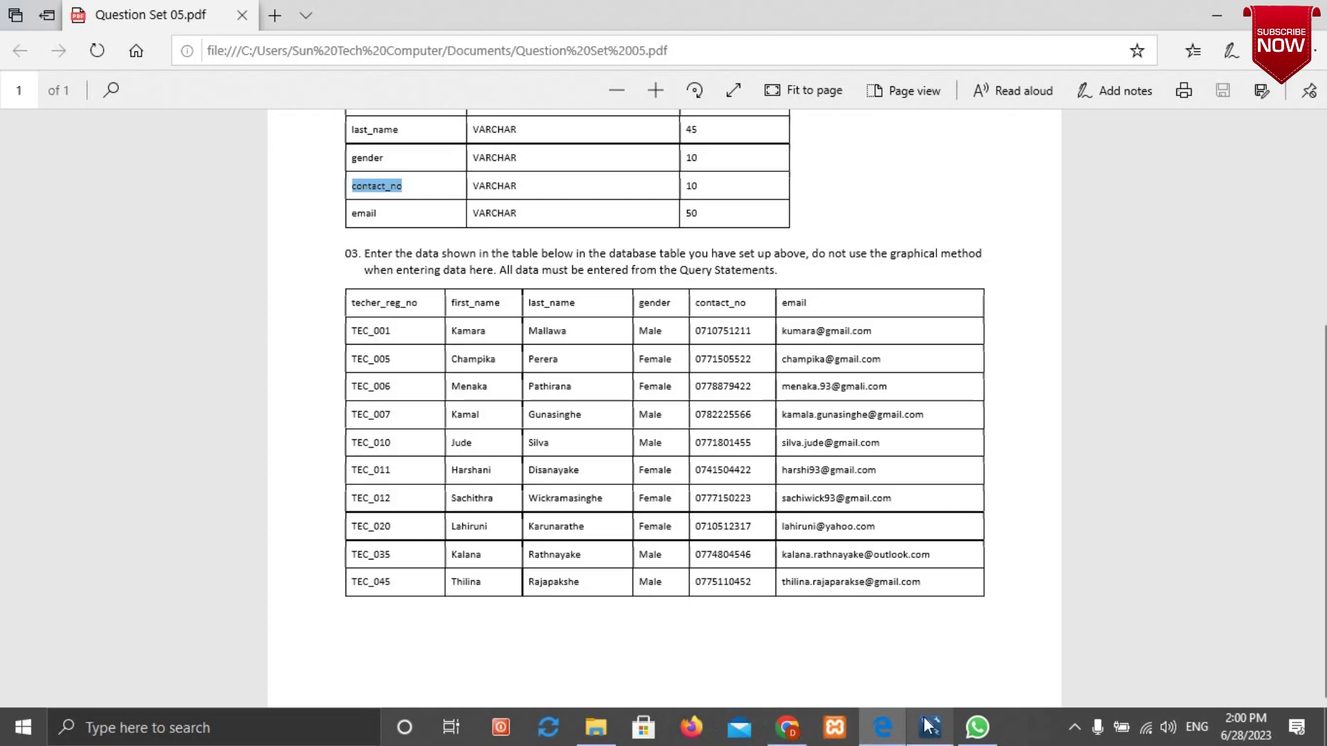
{"action": "left_click", "coordinate": [930, 739]}
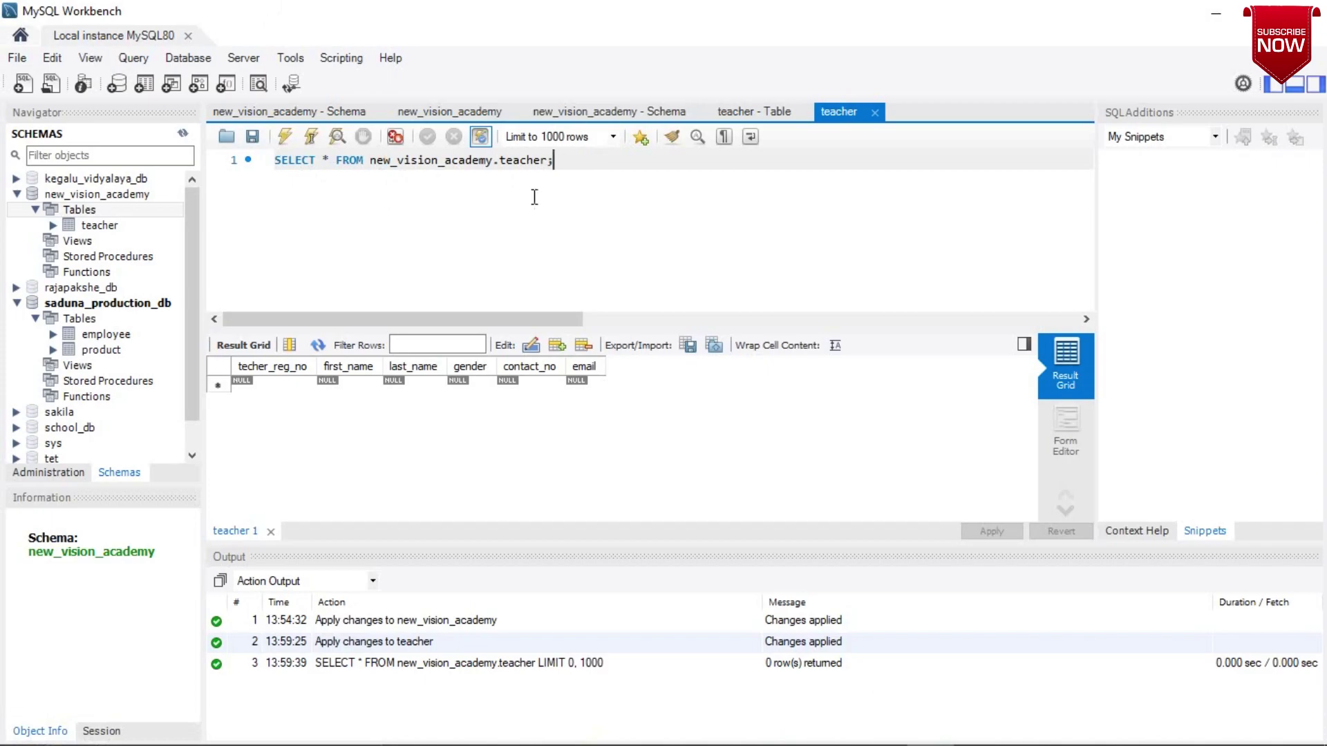
Delete the whole SELECT statement from the teacher query, leaving the editor empty.
{"action": "key", "text": "BackSpace"}
{"action": "key", "text": "BackSpace"}
{"action": "key", "text": "BackSpace"}
{"action": "key", "text": "BackSpace"}
{"action": "key", "text": "BackSpace"}
{"action": "key", "text": "BackSpace"}
{"action": "key", "text": "BackSpace"}
{"action": "key", "text": "BackSpace"}
{"action": "key", "text": "BackSpace"}
{"action": "key", "text": "BackSpace"}
{"action": "key", "text": "BackSpace"}
{"action": "key", "text": "BackSpace"}
{"action": "key", "text": "BackSpace"}
{"action": "key", "text": "BackSpace"}
{"action": "key", "text": "BackSpace"}
{"action": "key", "text": "BackSpace"}
{"action": "key", "text": "BackSpace"}
{"action": "key", "text": "BackSpace"}
{"action": "key", "text": "BackSpace"}
{"action": "key", "text": "BackSpace"}
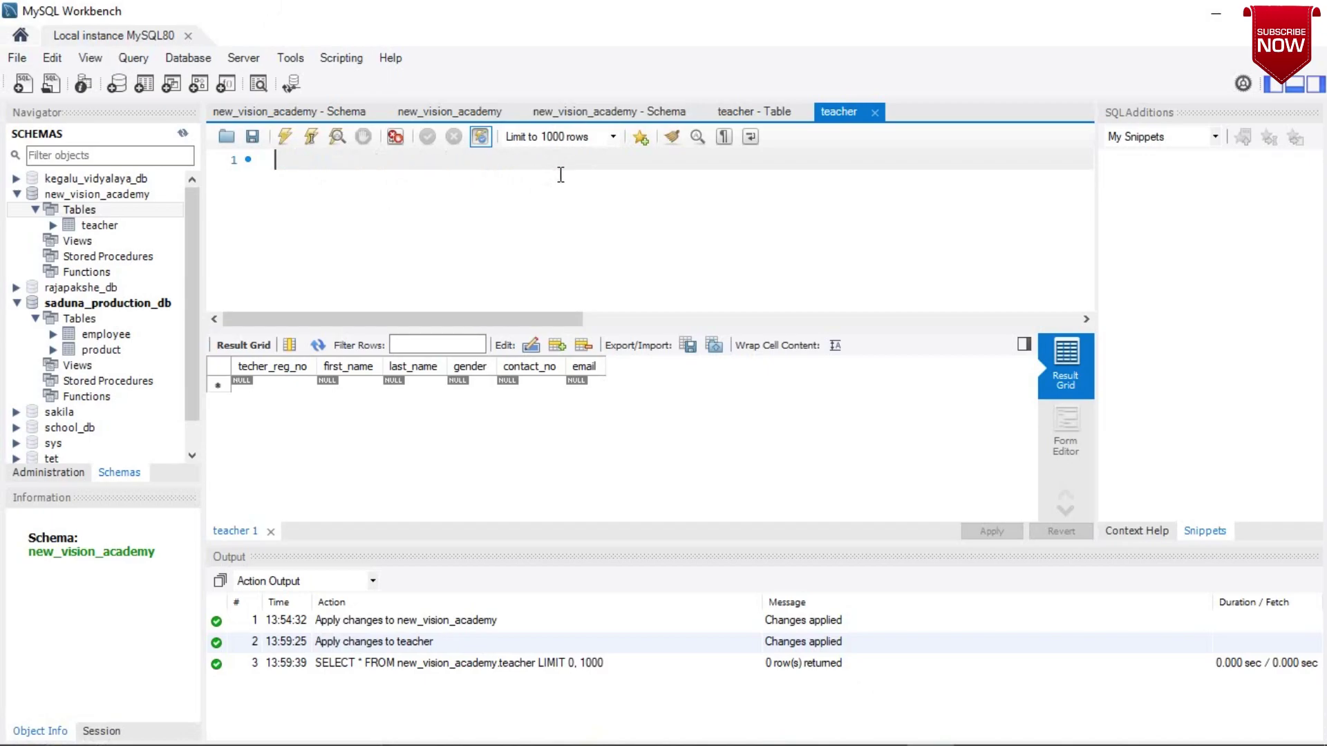